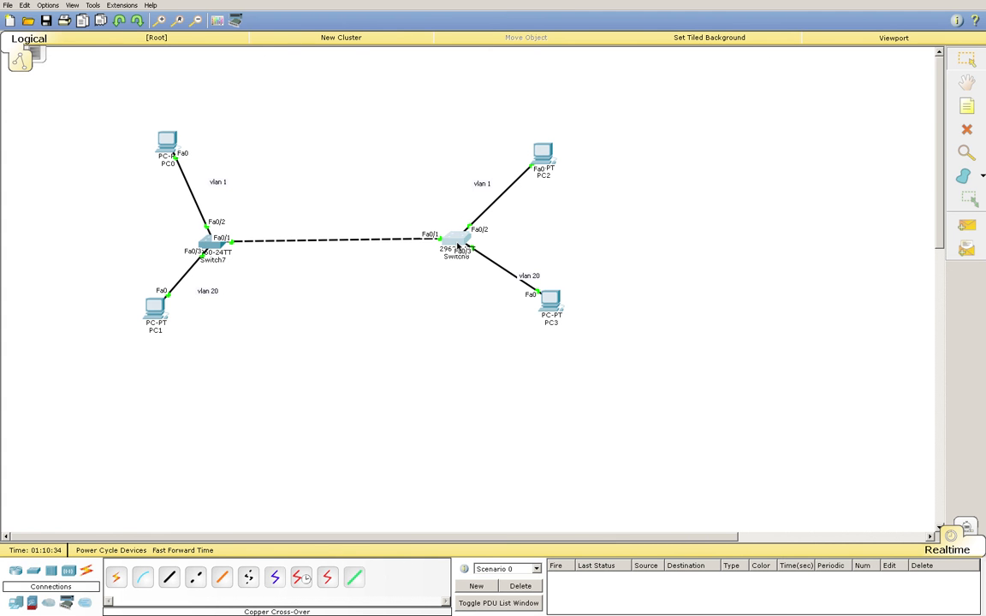
Step: Open the command line of Switch8 and leave interface and global configuration modes to reach privileged EXEC mode
click(457, 246)
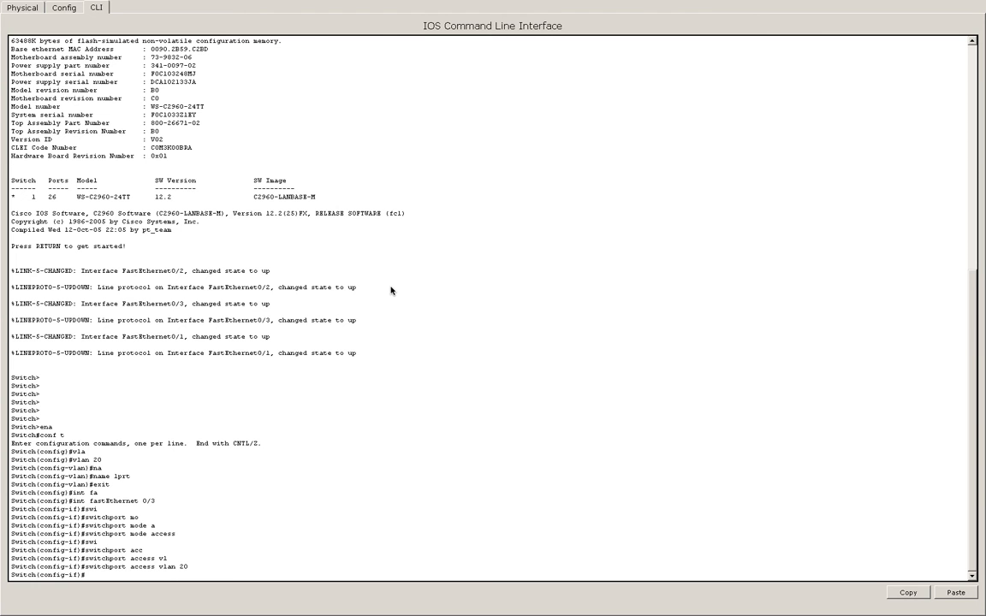
key(Return)
key(Return)
key(Return)
text(exit)
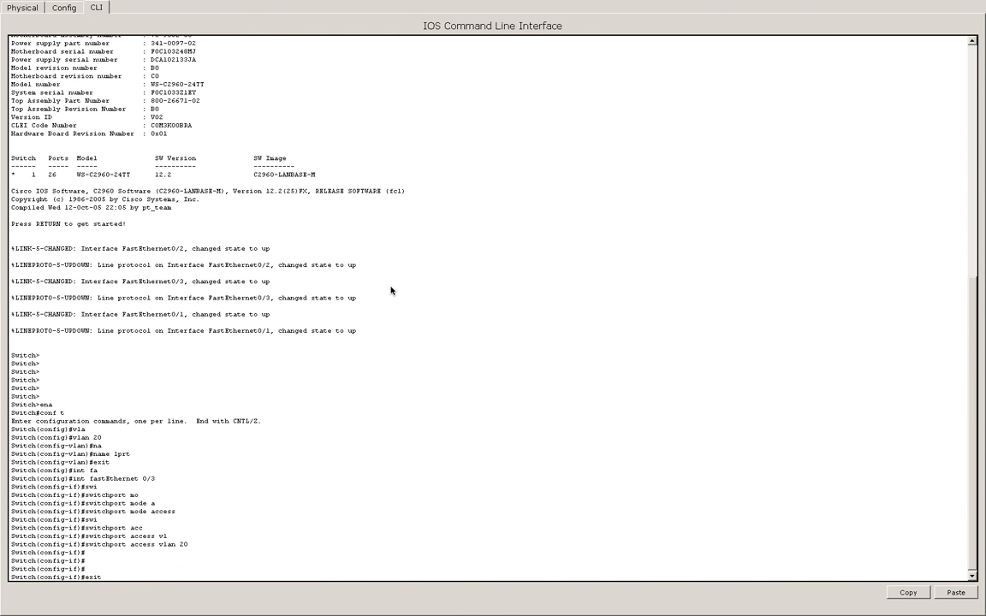
key(Return)
text(exit)
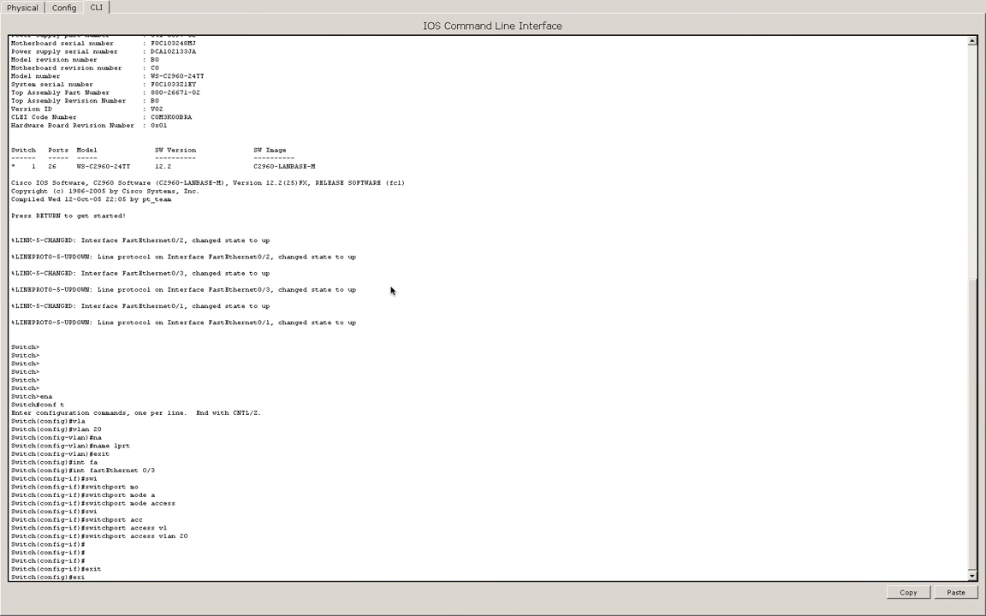
key(Return)
key(Return)
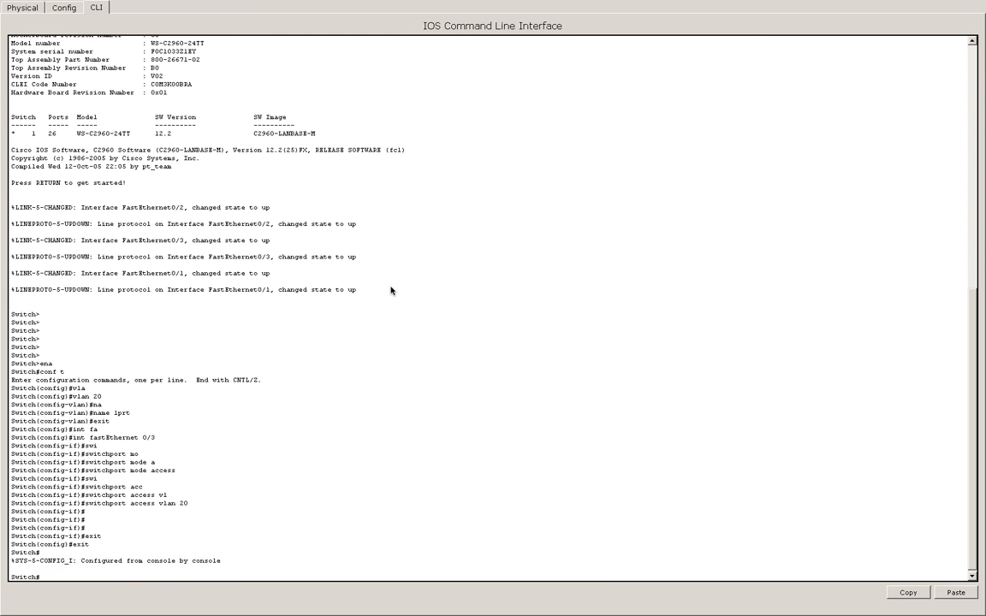
Step: Display the global DTP information of Switch8 with show dtp
key(Return)
text(show dtp)
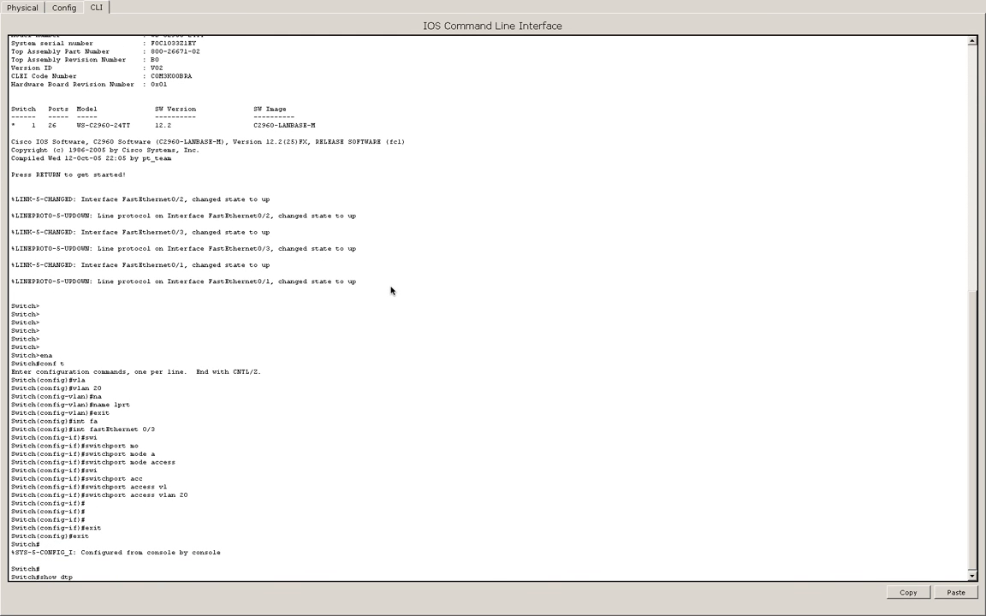
key(Return)
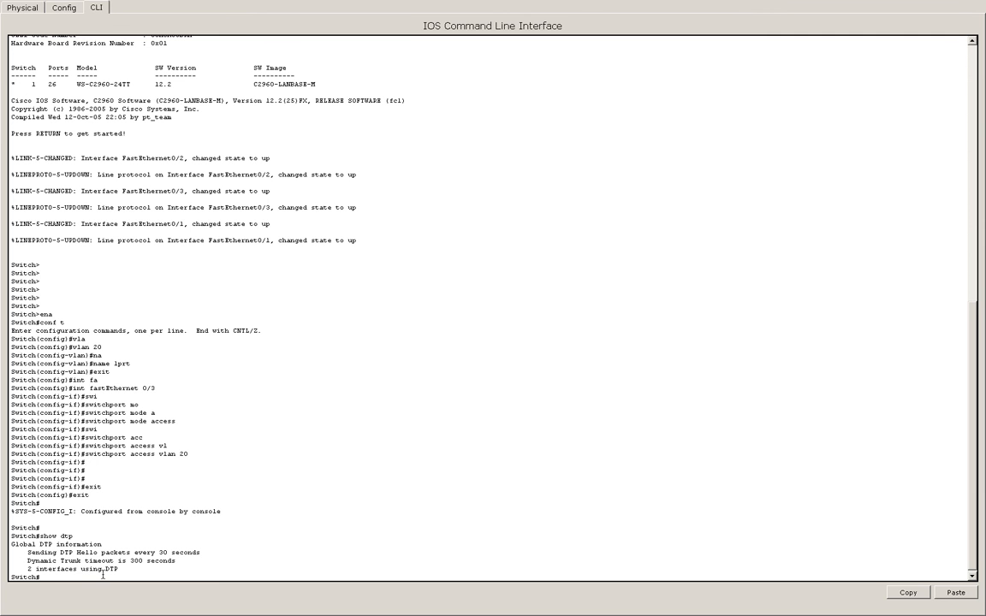
Step: Return to the topology and ping 192.168.1.101 from PC0's Command Prompt, closing PC0's window after the test
mouse_move(15, 6)
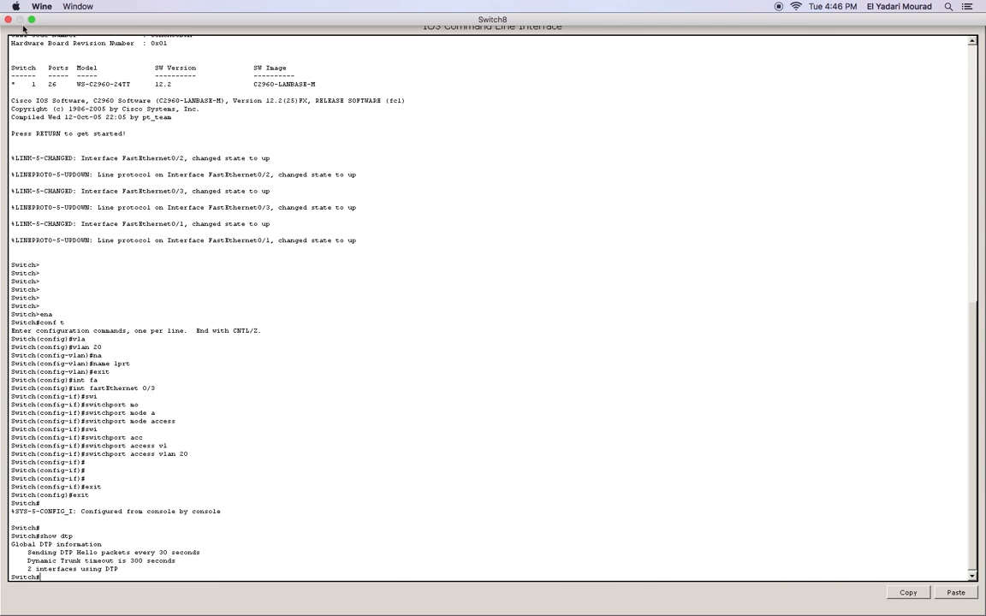
mouse_move(589, 607)
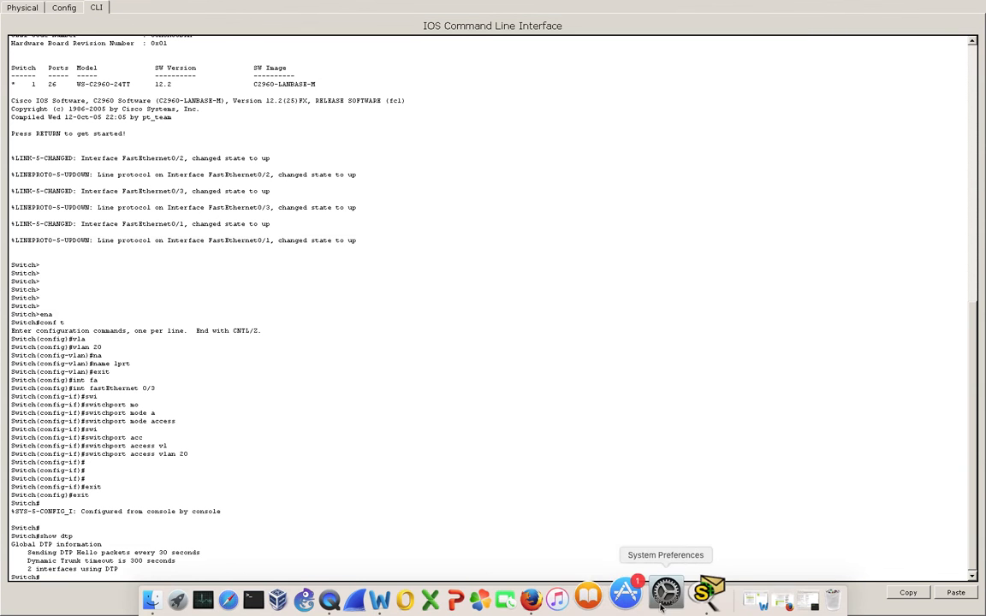
click(707, 592)
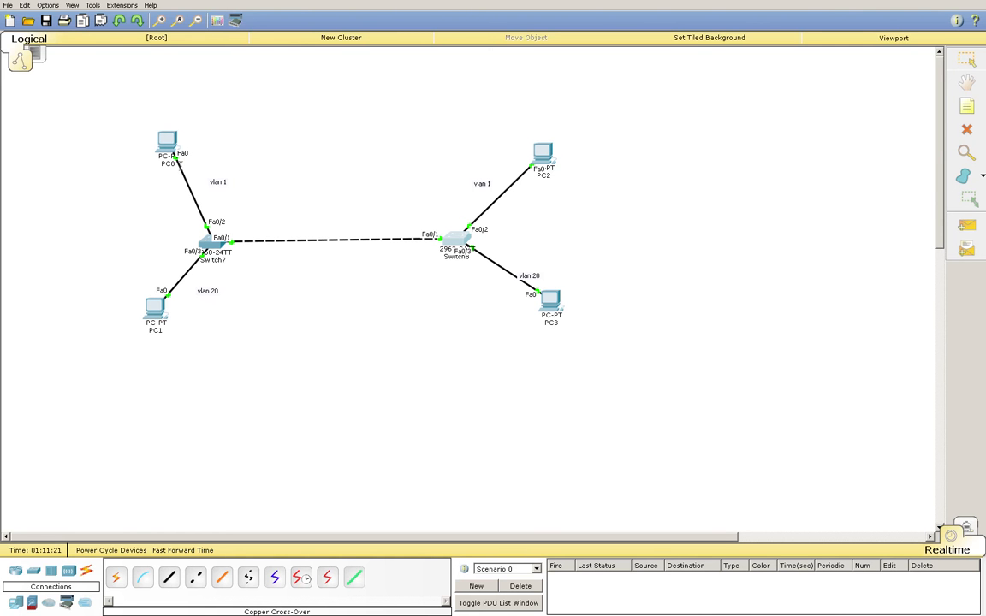
click(170, 142)
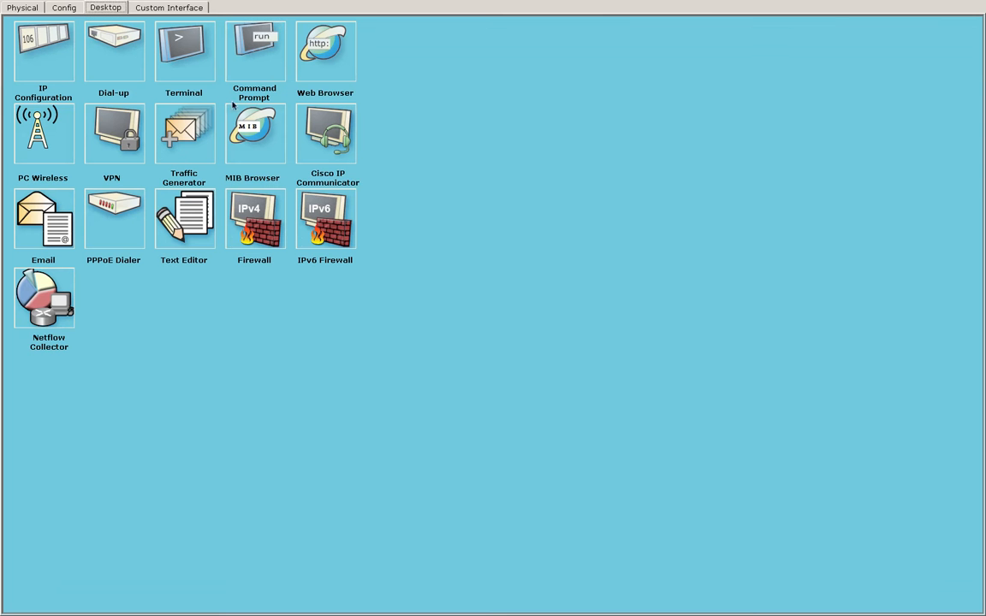
click(231, 51)
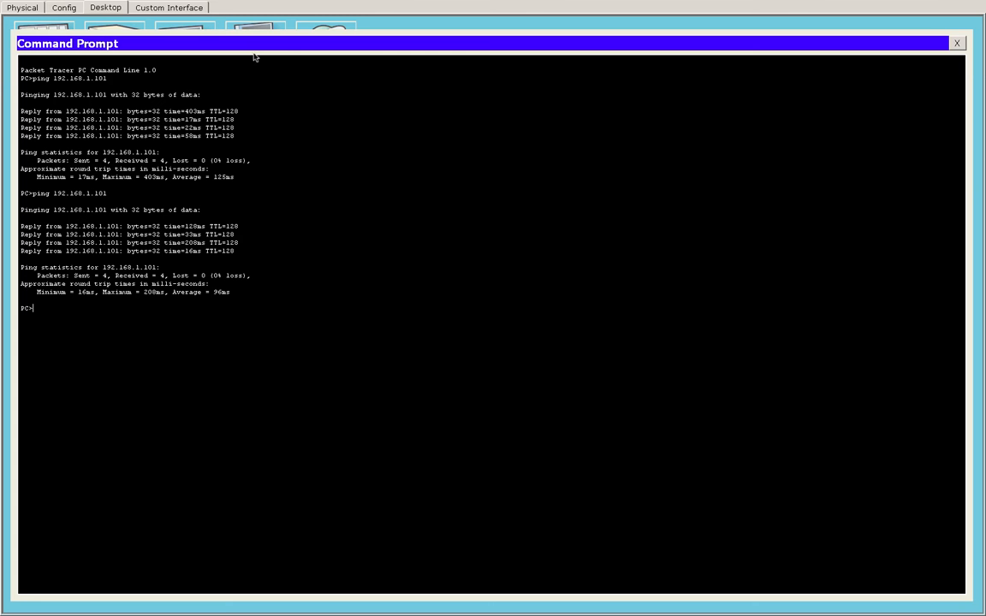
key(Up)
key(Return)
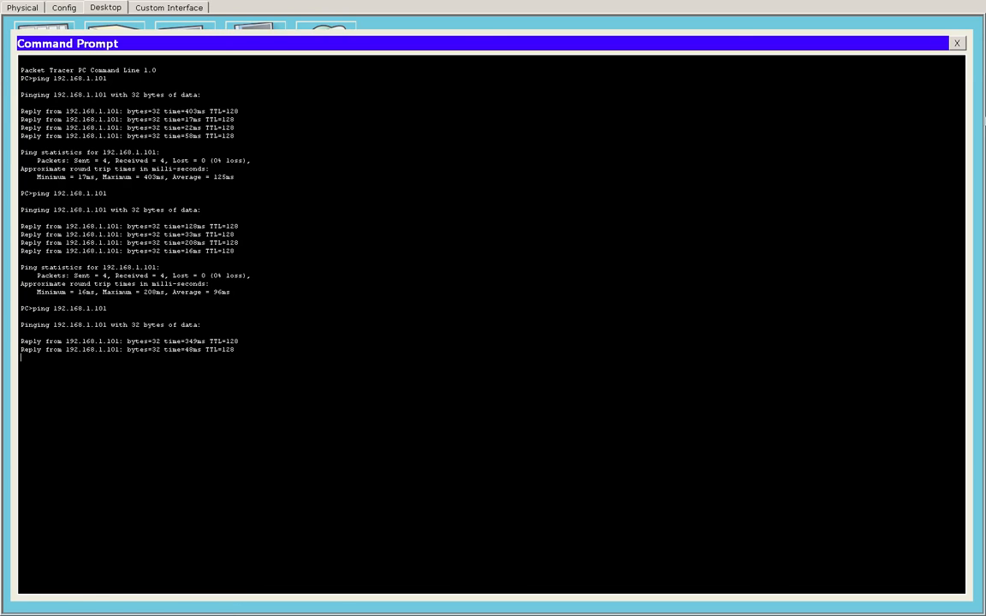
click(957, 43)
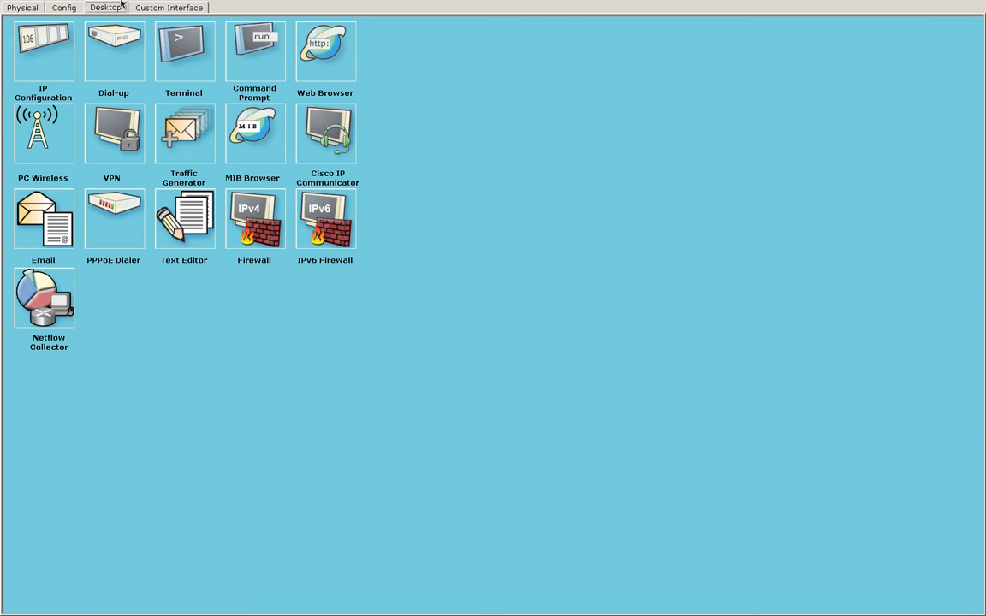
click(8, 20)
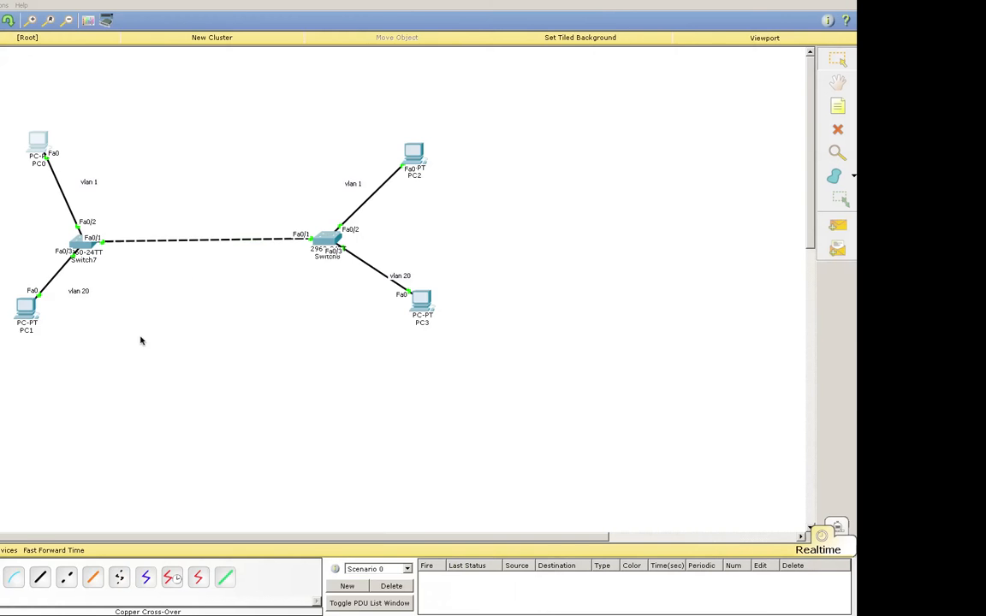
Step: Test VLAN 20 connectivity by pinging 192.168.20.101 from PC1's Command Prompt, and put PC1's window away after the test
click(155, 309)
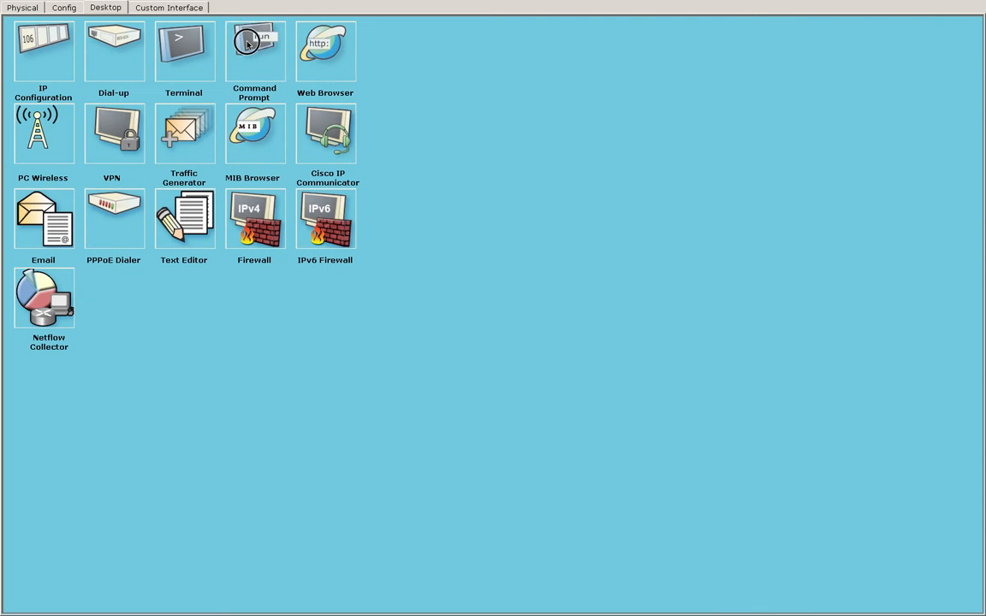
click(248, 43)
text(quit)
key(Up)
key(Up)
key(Return)
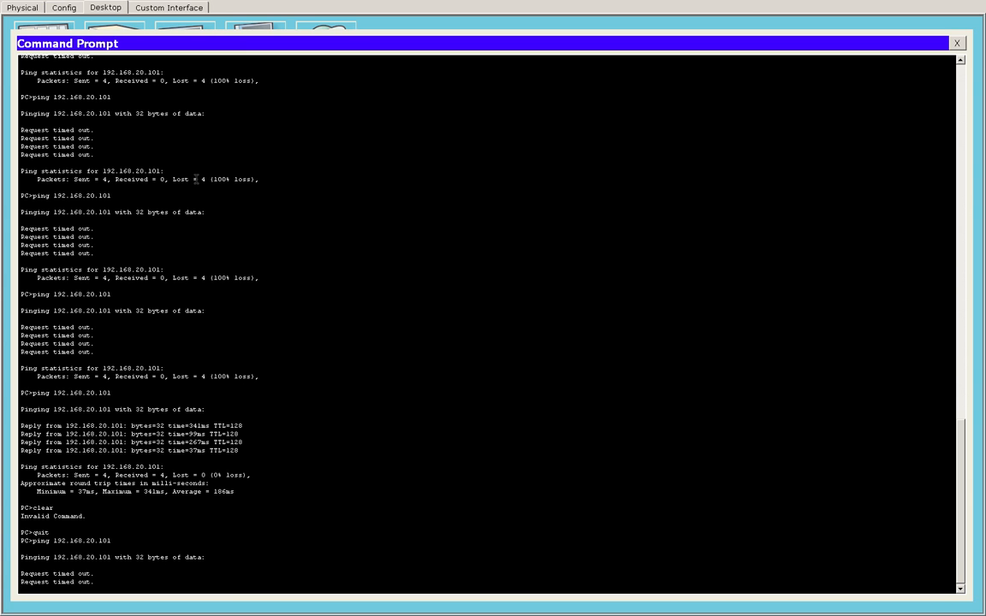
mouse_move(197, 614)
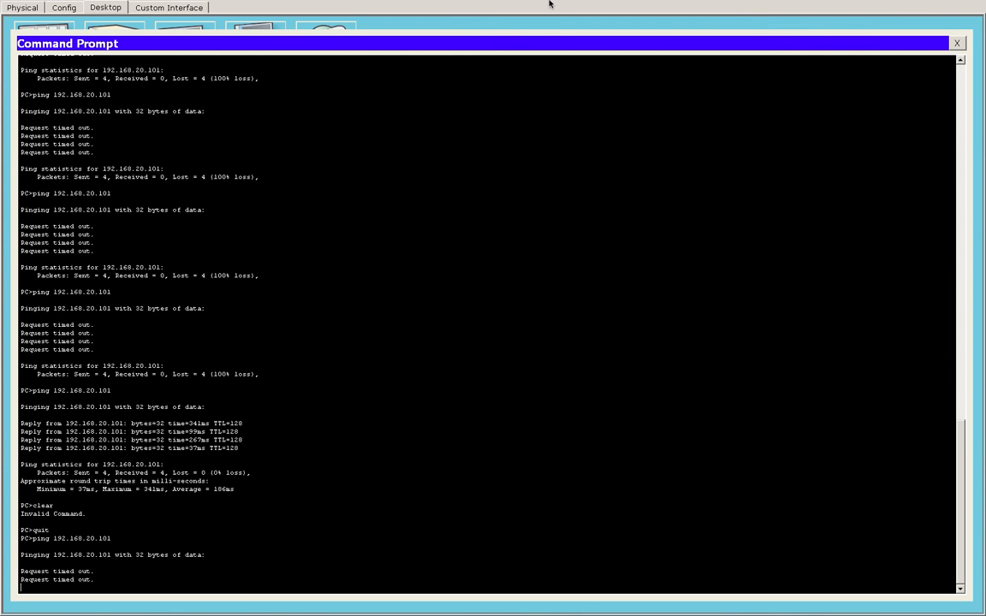
click(32, 20)
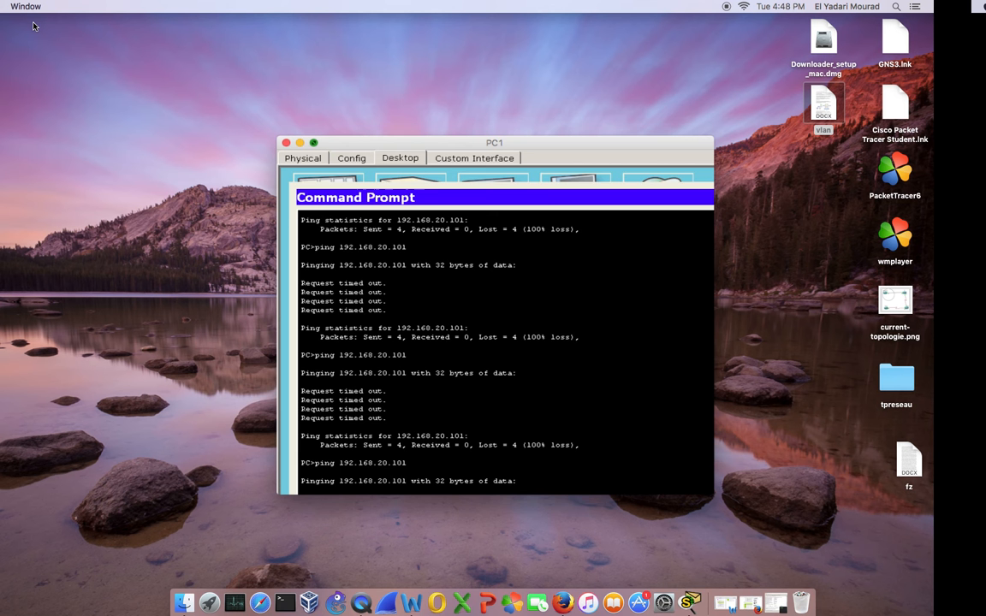
Step: Switch to Firefox and examine the DTP article's table of port modes and its matrix of mode combinations
click(663, 593)
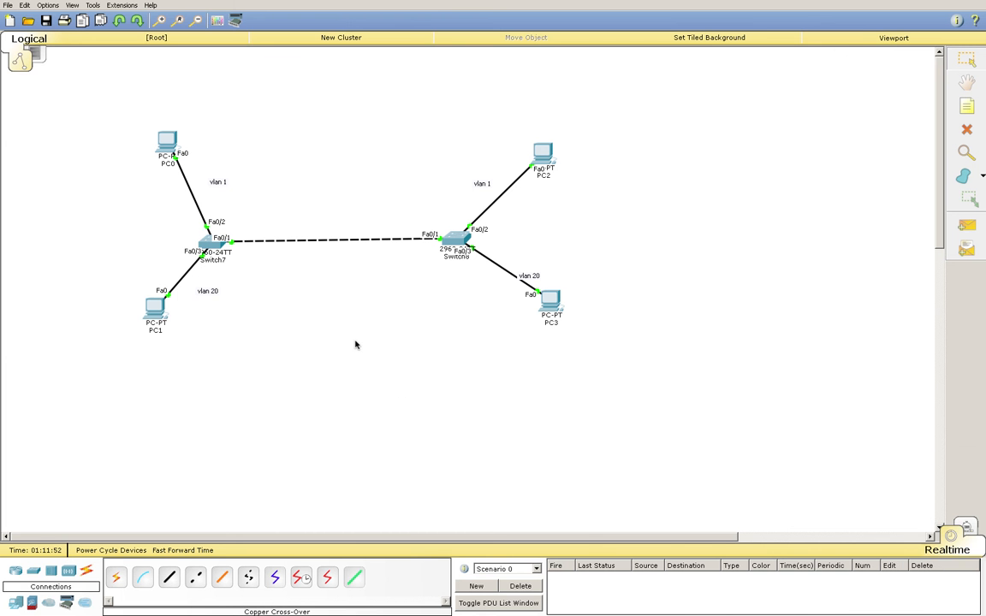
click(455, 242)
mouse_move(385, 614)
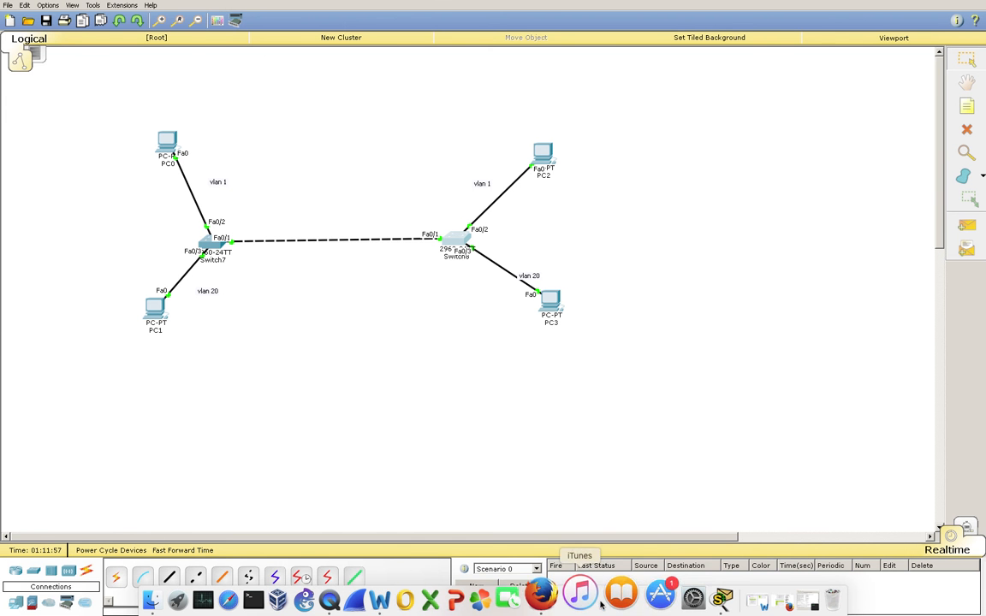
click(569, 604)
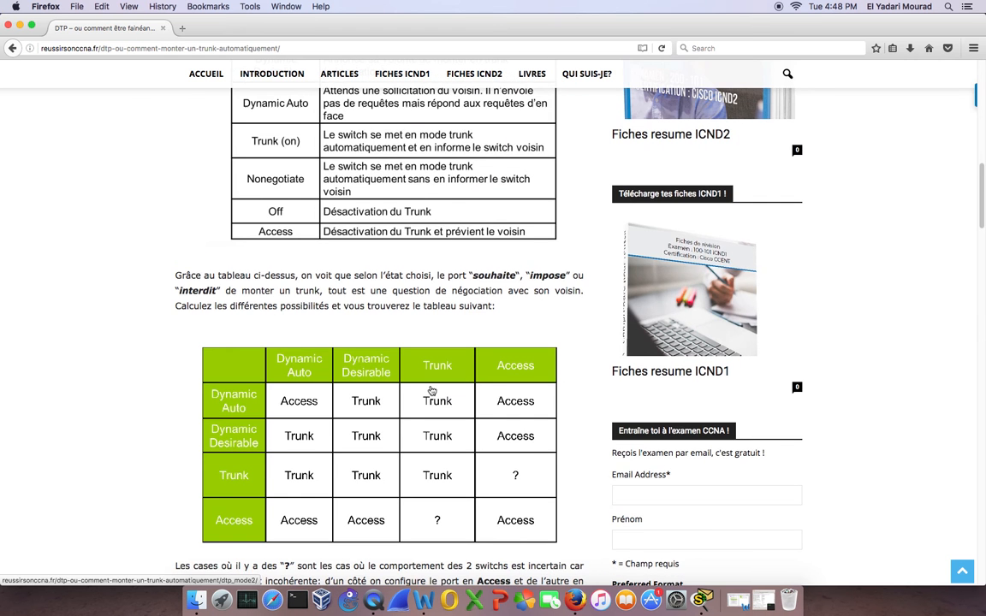
scroll(432, 389, up, 5)
scroll(432, 391, down, 1)
scroll(432, 391, down, 3)
scroll(432, 390, down, 2)
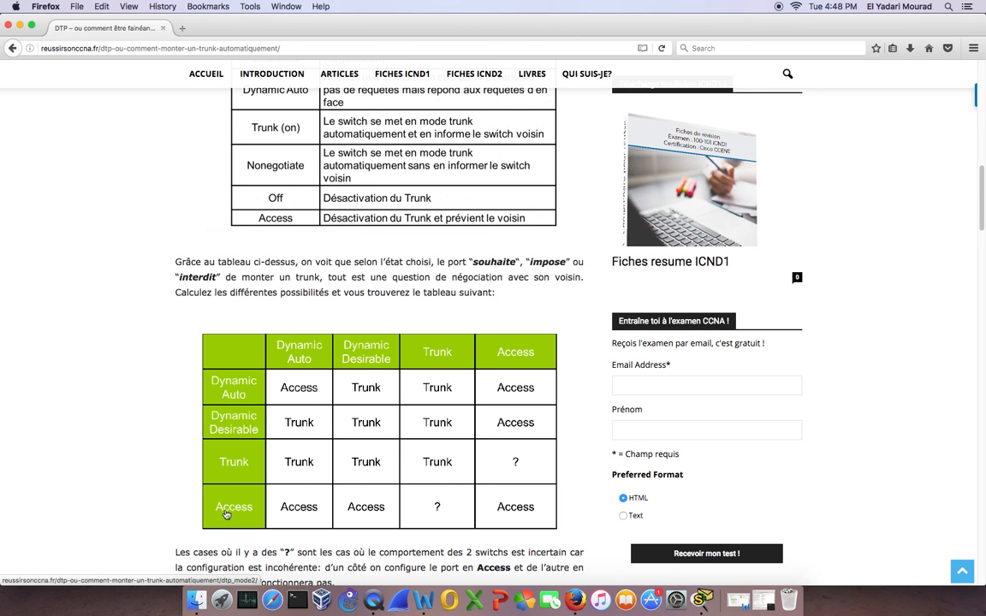
scroll(227, 514, up, 4)
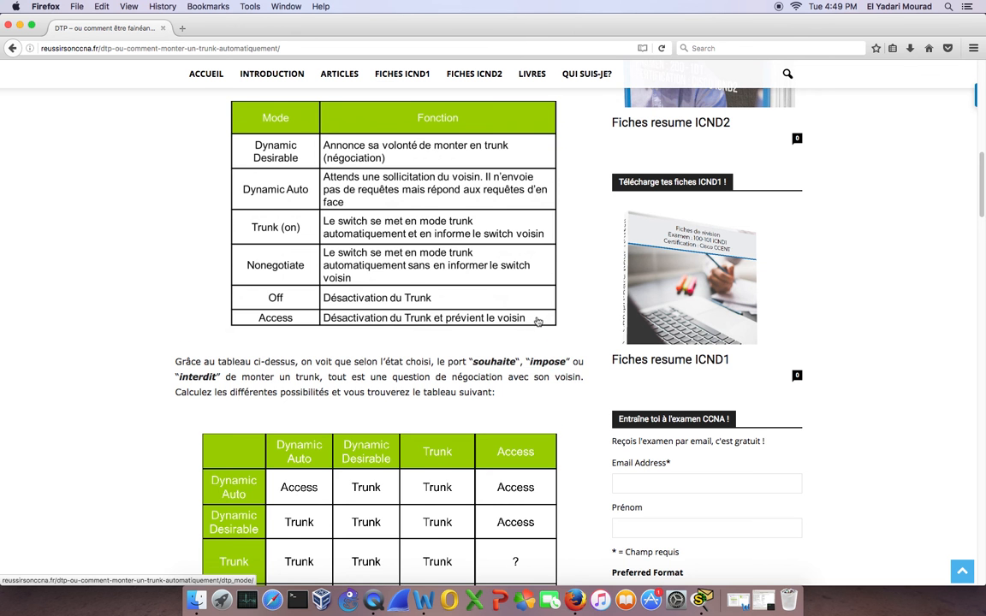
scroll(540, 323, down, 3)
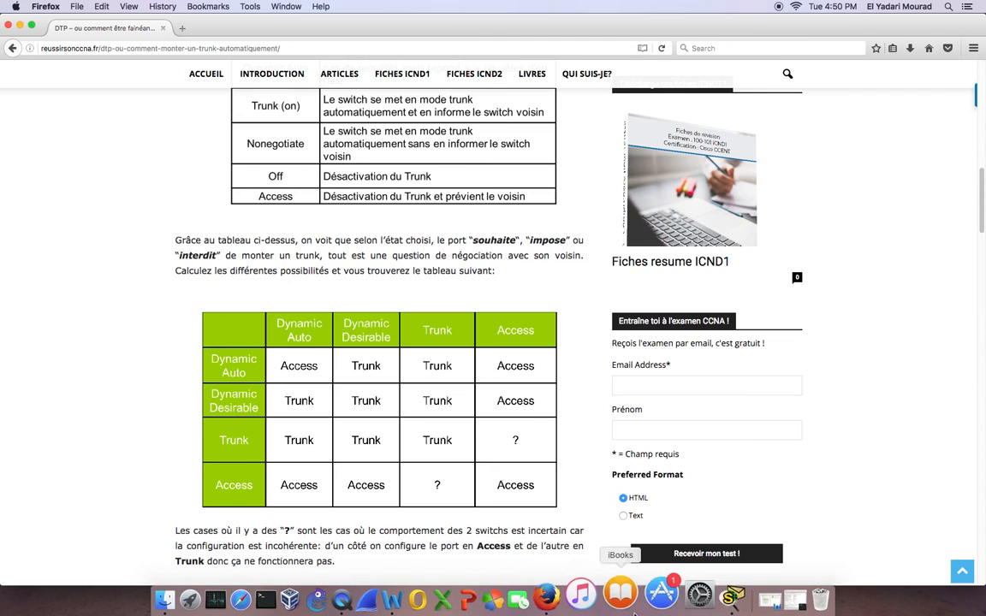
Step: Switch back to Packet Tracer and bring up the command line of Switch8
click(707, 605)
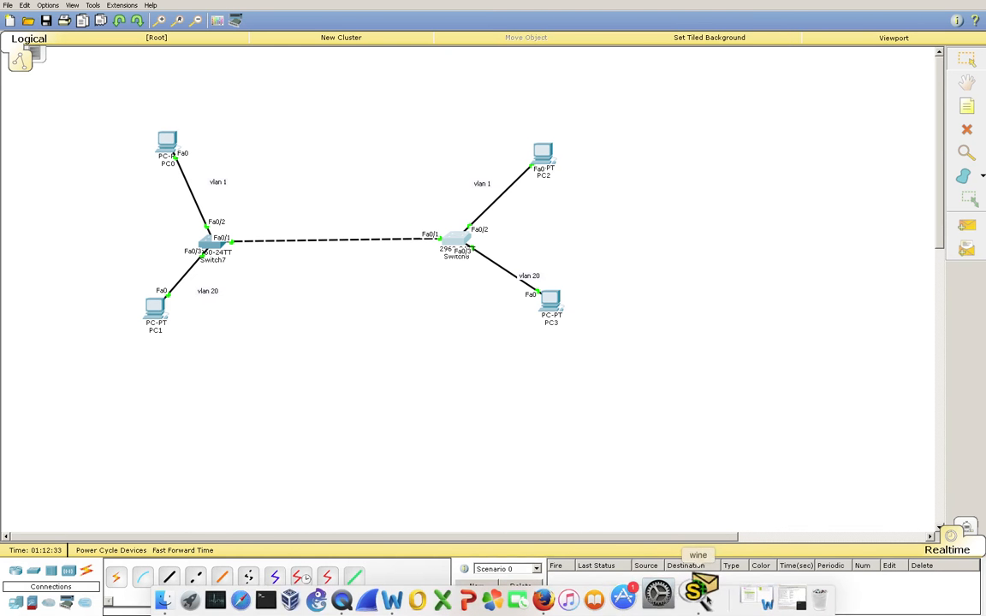
right_click(702, 597)
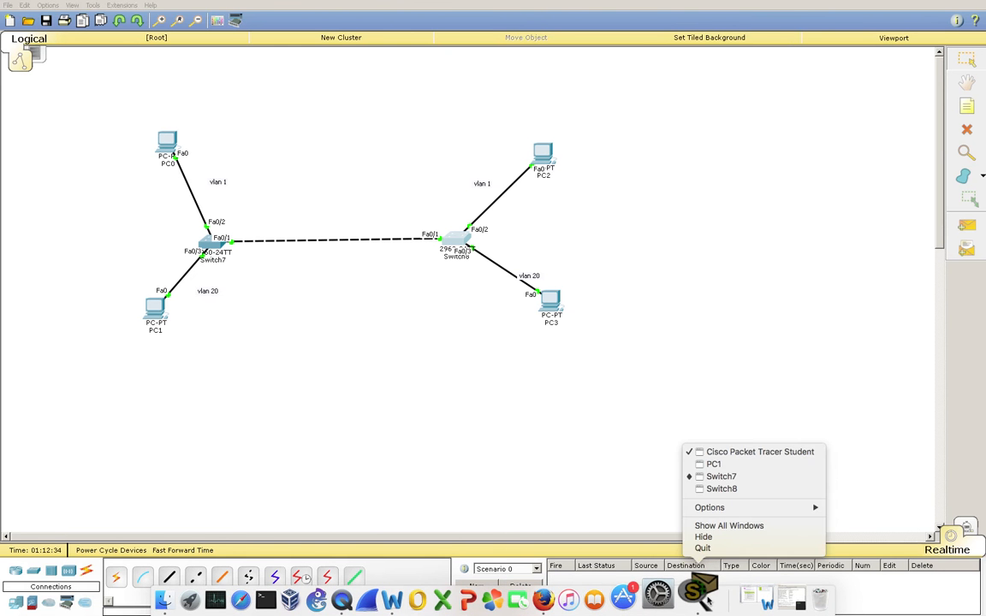
click(521, 413)
click(448, 241)
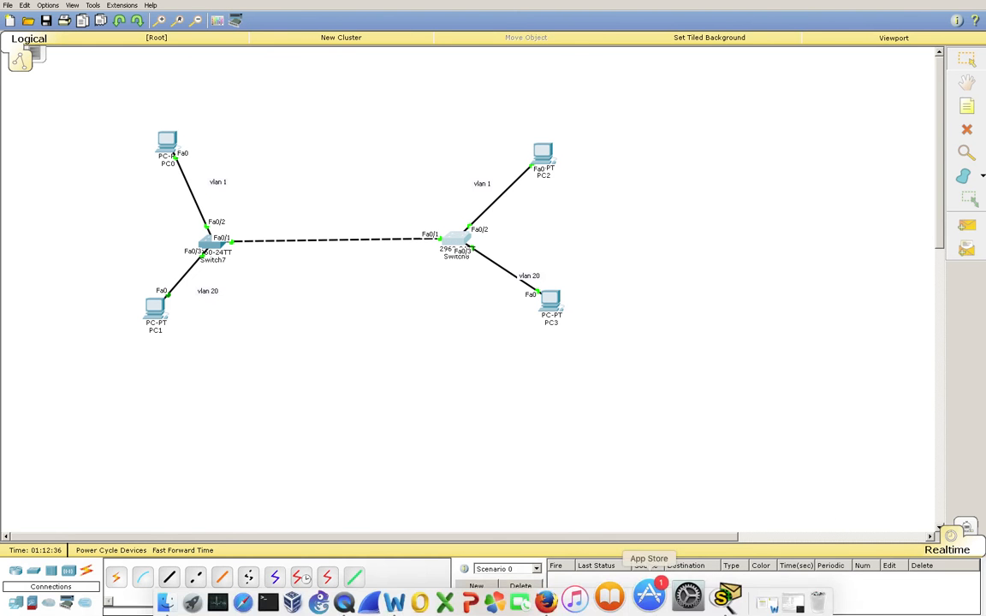
click(721, 597)
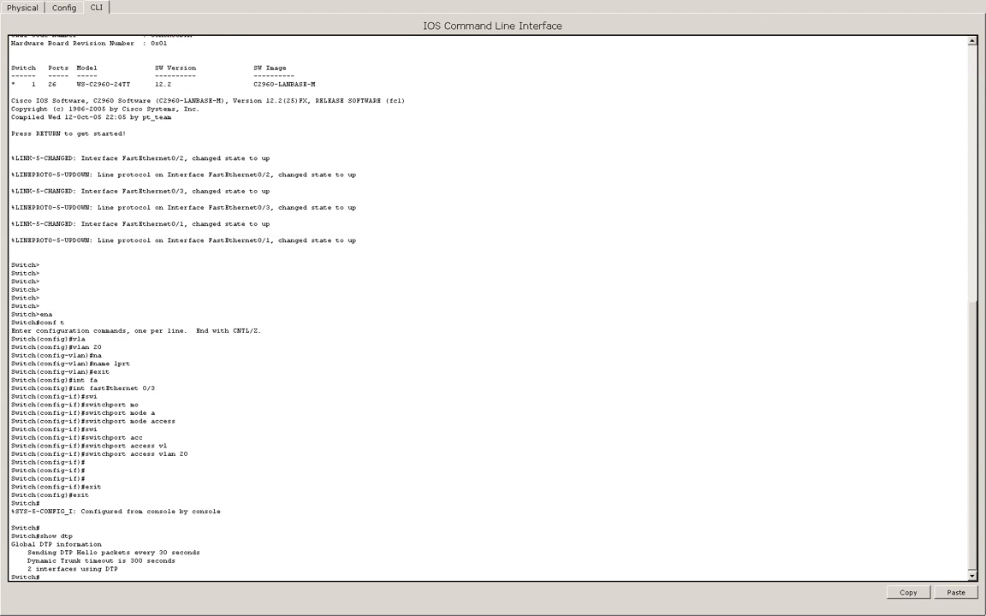
Step: Enter global configuration mode on Switch8 and open interface FastEthernet 0/1 for configuration
text(i)
text(n)
key(BackSpace)
key(BackSpace)
text(conf t)
key(Return)
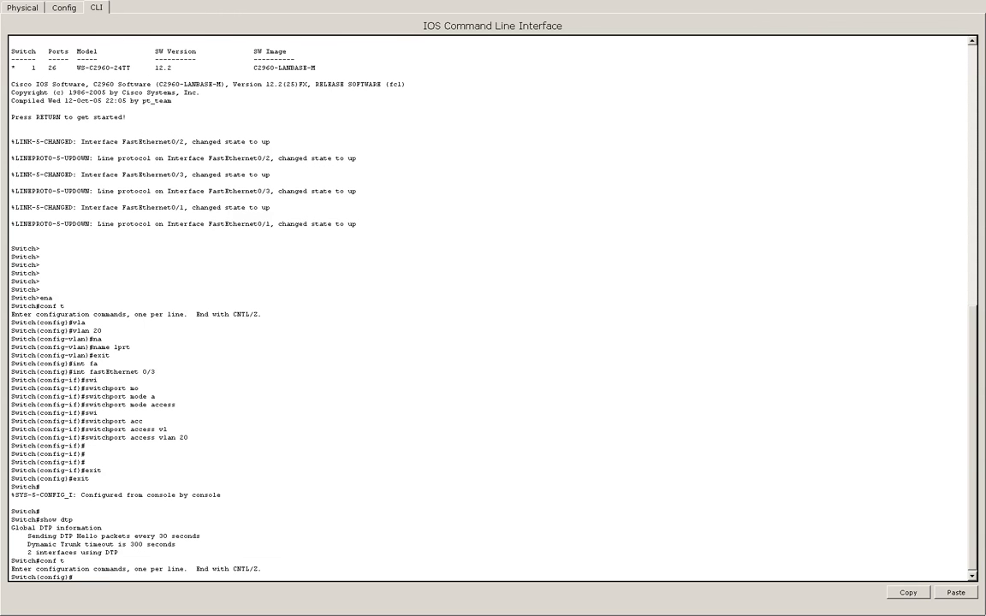
text(int fa)
text(s)
key(Tab)
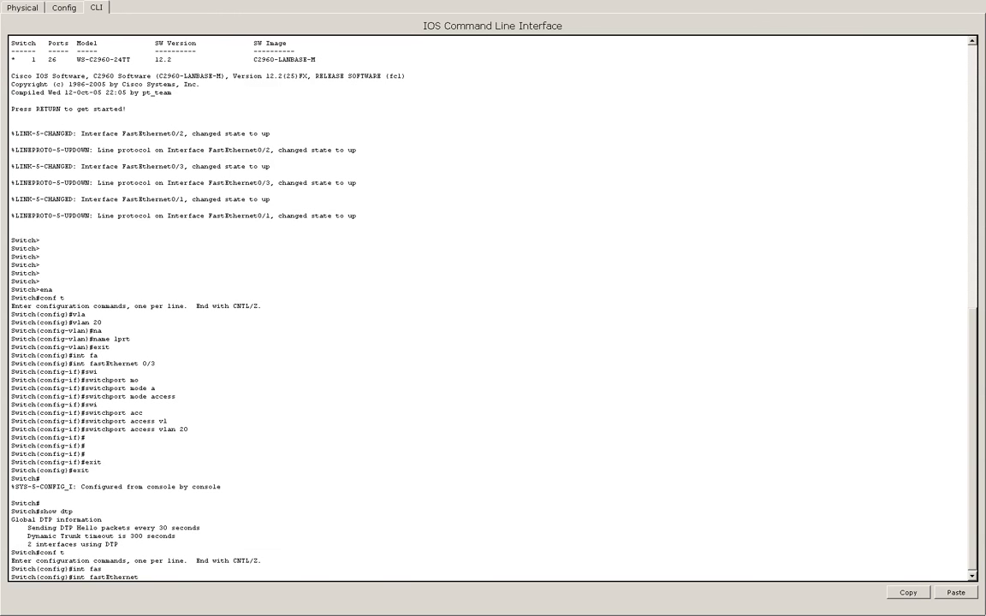
text(0/1)
key(Return)
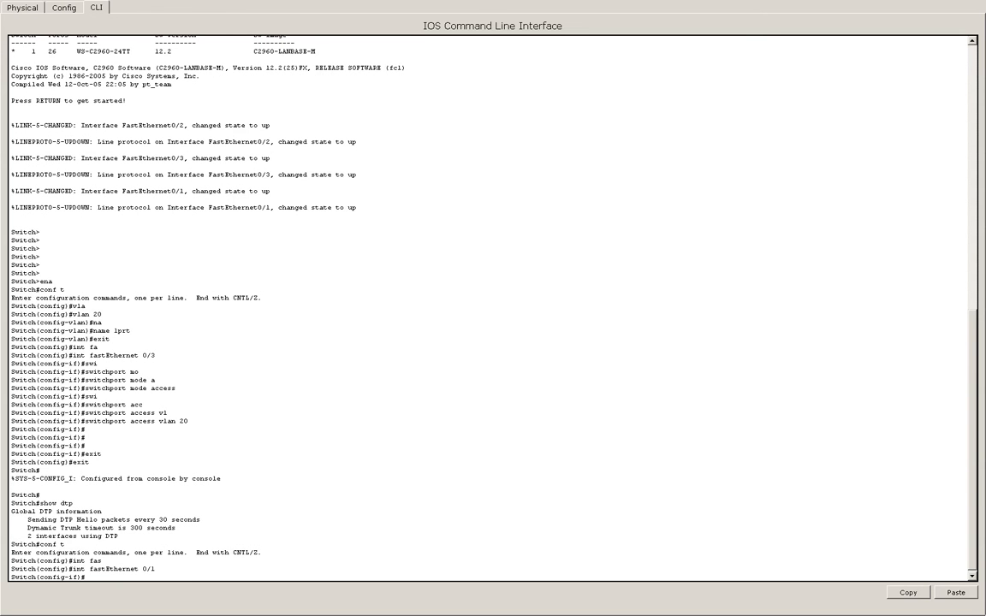
Step: List the interface configuration commands and the options that the switchport mode command accepts on FastEthernet 0/1
text(sw)
key(Tab)
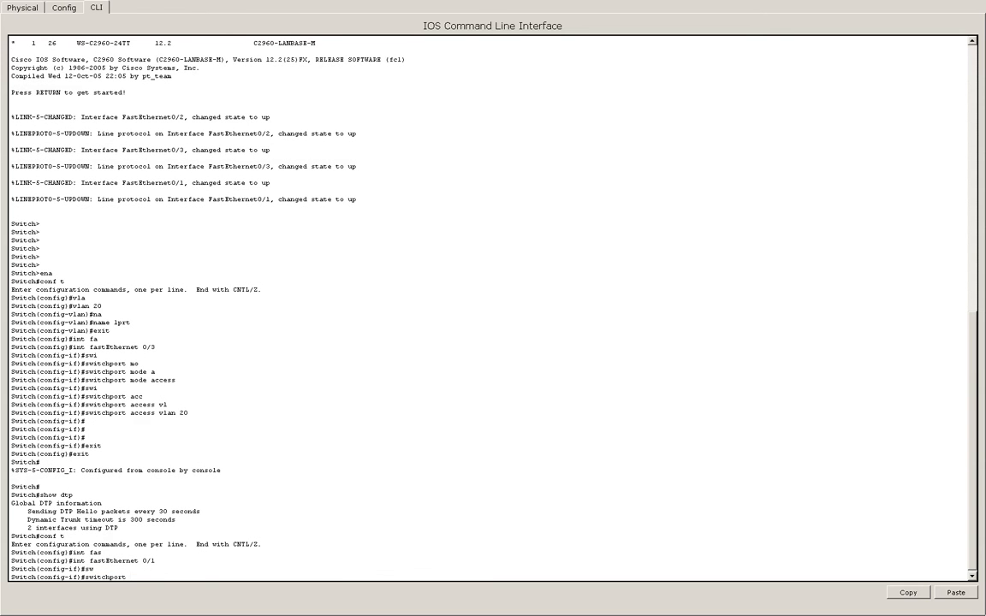
text(mo)
key(Tab)
key(Return)
key(Return)
key(Return)
key(Return)
key(Return)
key(Return)
key(Return)
key(Return)
key(Return)
text(?)
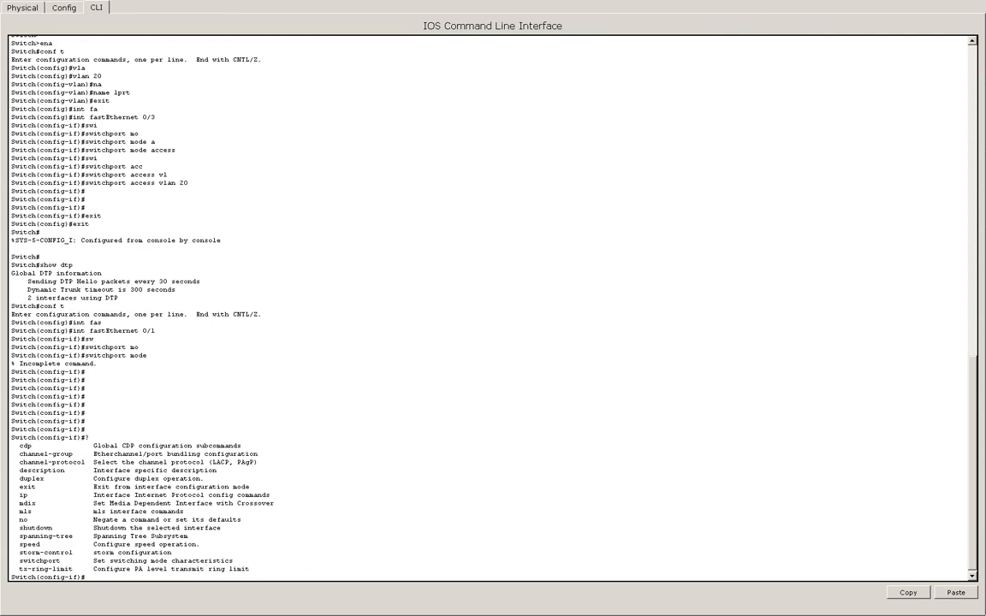
key(Up)
text(?)
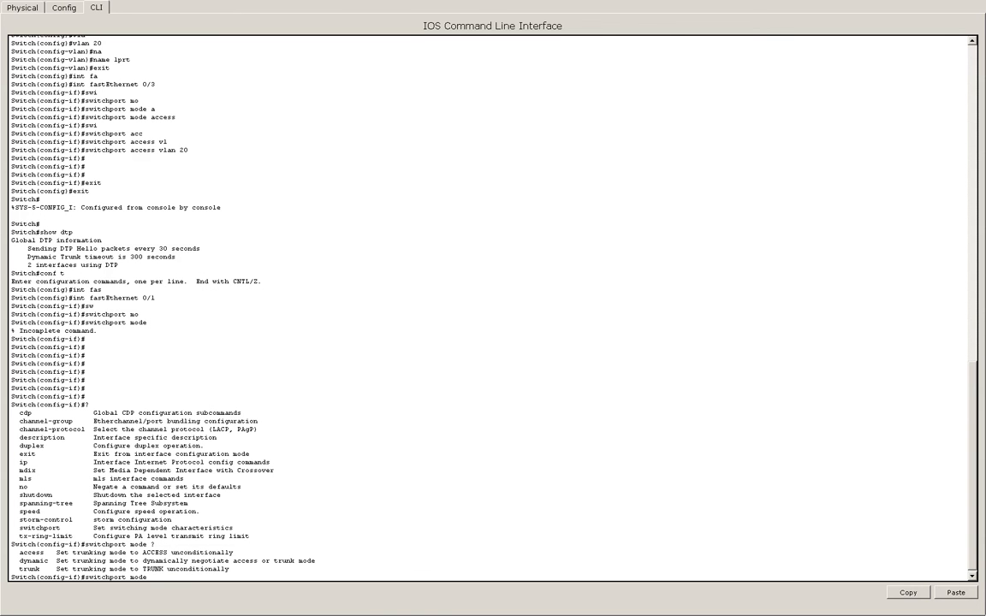
Step: List the options that the switchport mode dynamic command accepts on Switch8's FastEthernet 0/1
drag(12, 552, 43, 574)
click(20, 561)
click(161, 577)
text(d)
key(Tab)
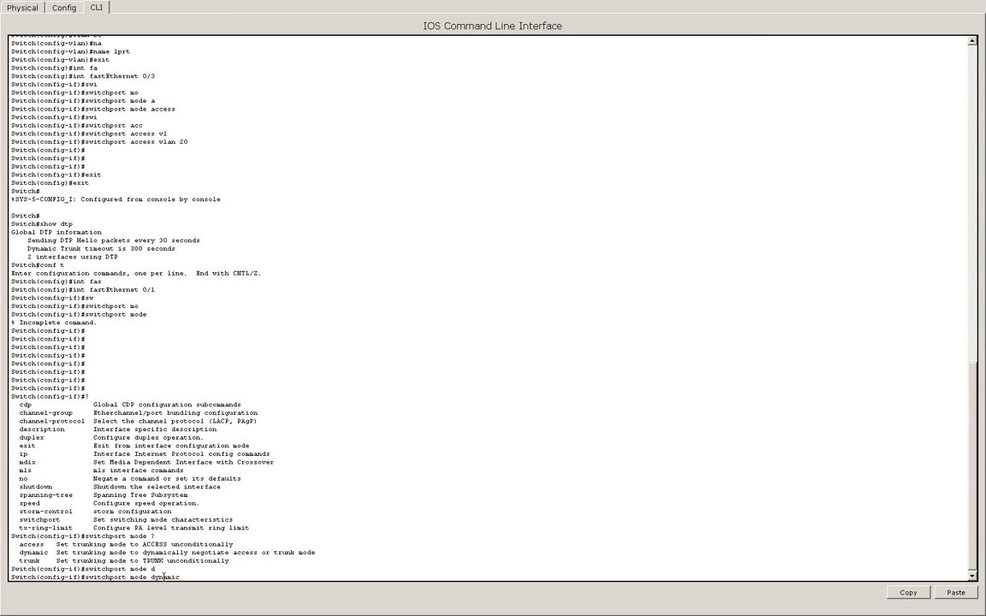
text(?)
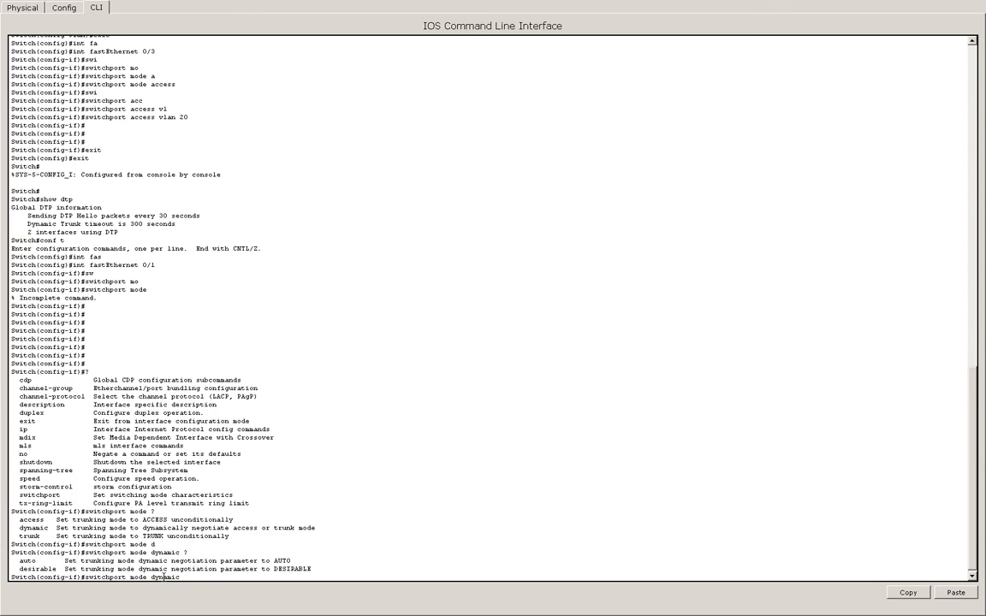
Step: Compare the desirable option with the DTP mode combination matrix in Firefox, and return to Switch8's command line in Packet Tracer
drag(15, 561, 56, 569)
click(582, 603)
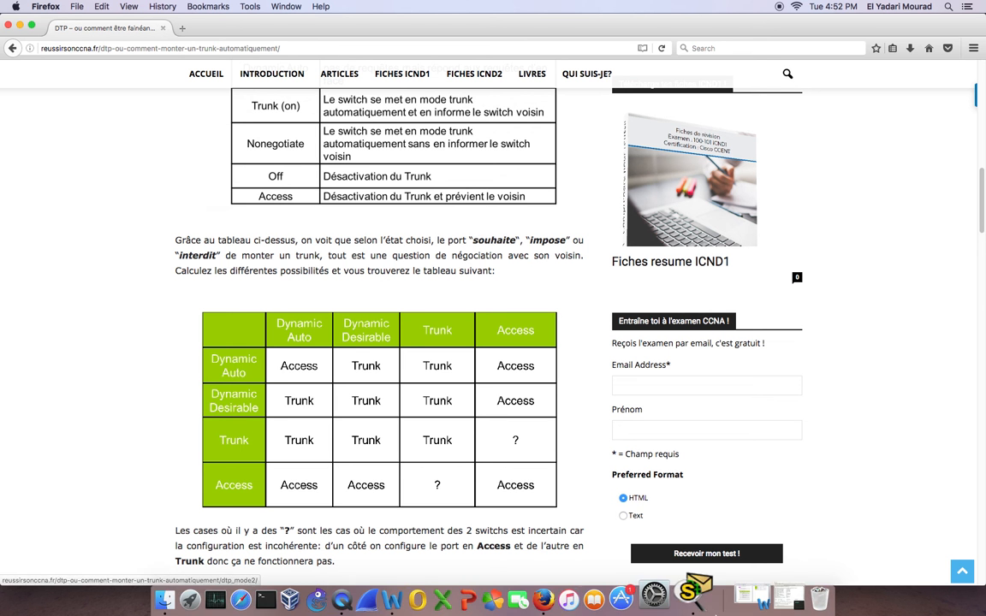
click(700, 592)
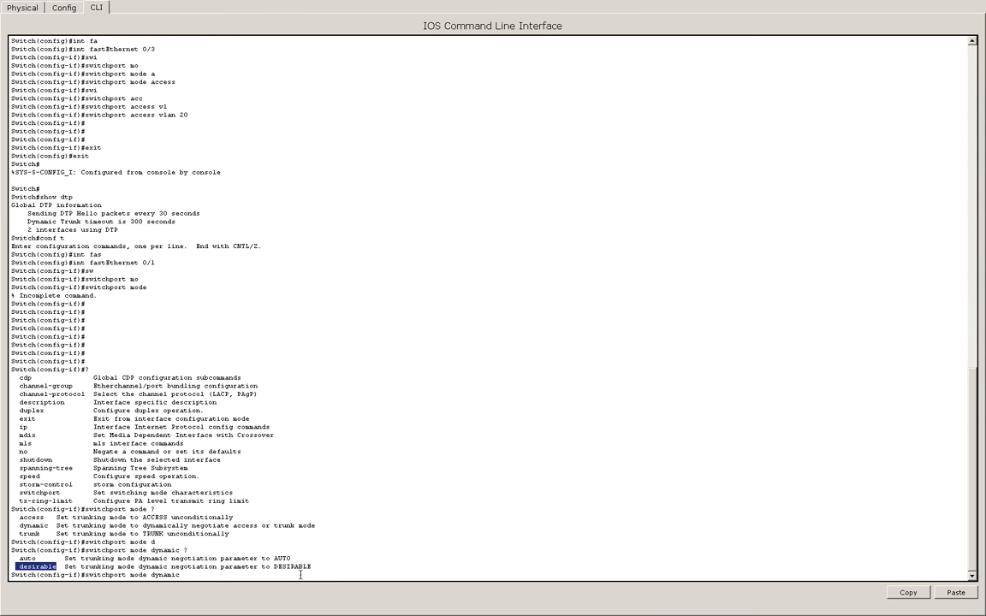
Step: Discard the pending switchport command on Switch8, exit interface configuration and reopen interface FastEthernet 0/1
click(266, 575)
key(BackSpace)
key(BackSpace)
key(BackSpace)
key(BackSpace)
key(BackSpace)
key(BackSpace)
key(BackSpace)
key(BackSpace)
key(BackSpace)
key(BackSpace)
key(BackSpace)
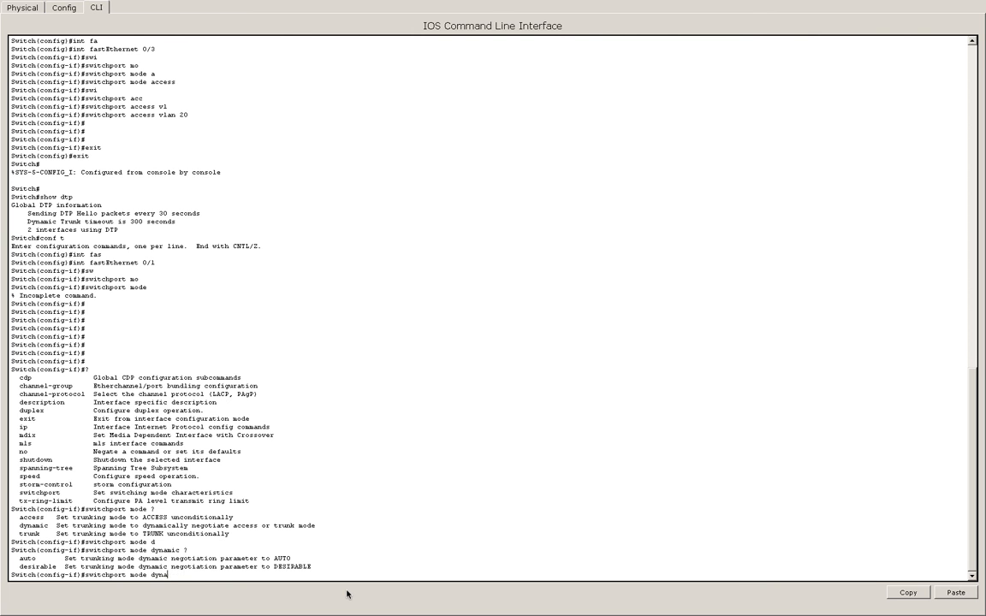
key(BackSpace)
key(BackSpace)
key(BackSpace)
key(BackSpace)
key(BackSpace)
key(BackSpace)
key(BackSpace)
key(BackSpace)
key(BackSpace)
text(exit)
key(Return)
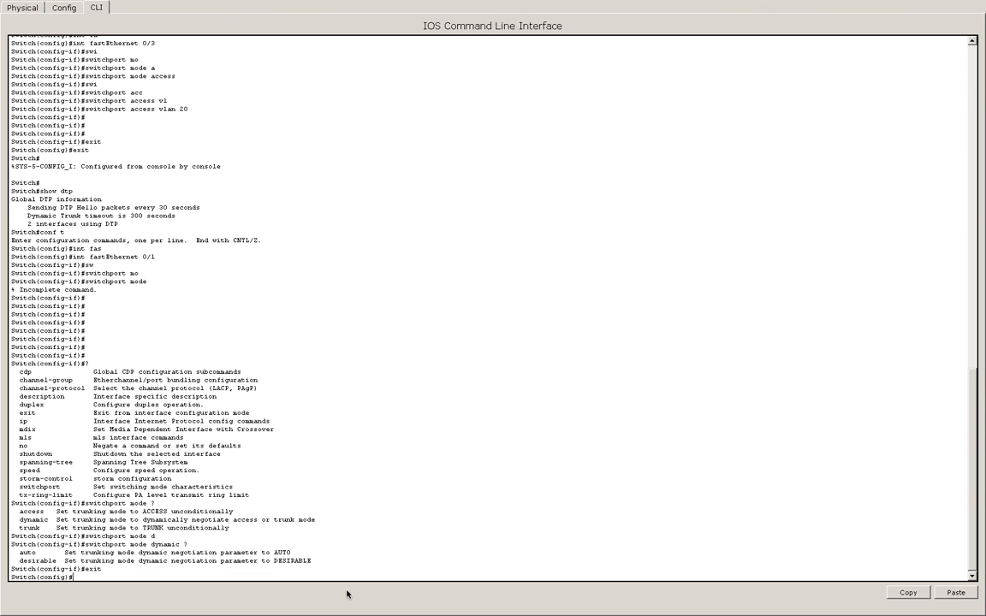
text(int fa 0/1)
key(Return)
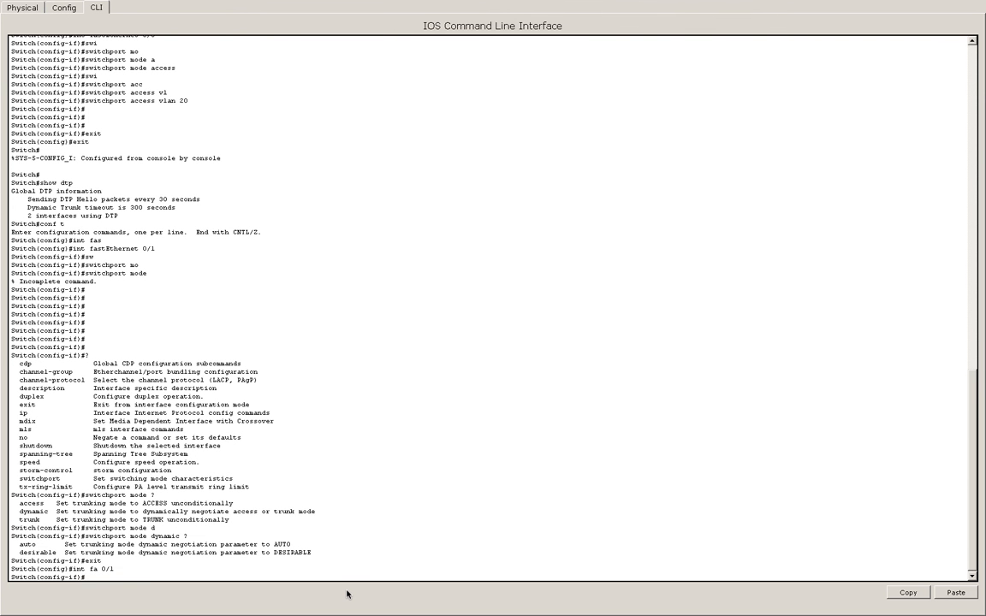
Step: Set Switch8's FastEthernet 0/1 to switchport mode dynamic desirable
text(sw)
key(Tab)
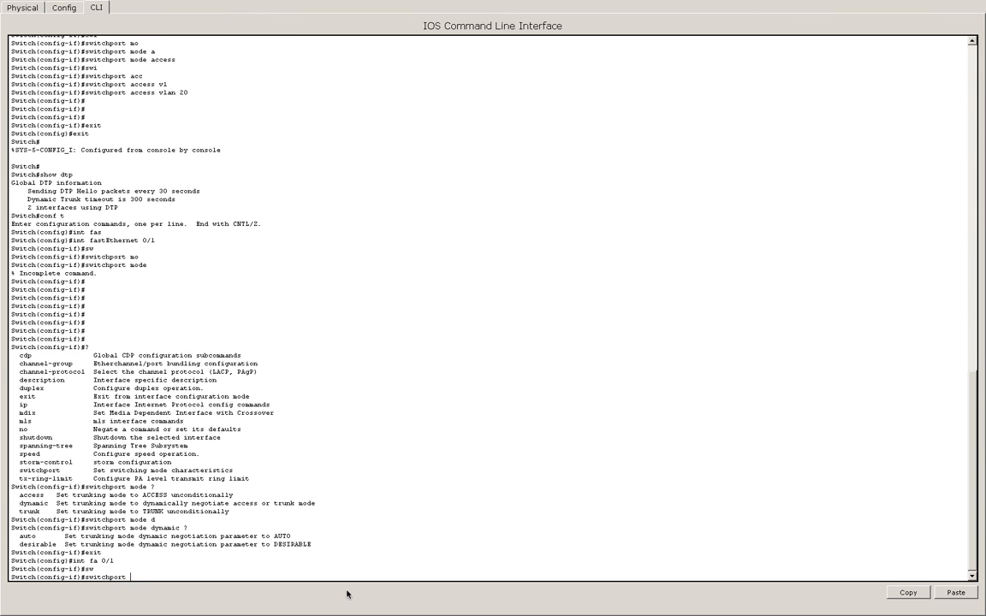
text(mod)
key(Tab)
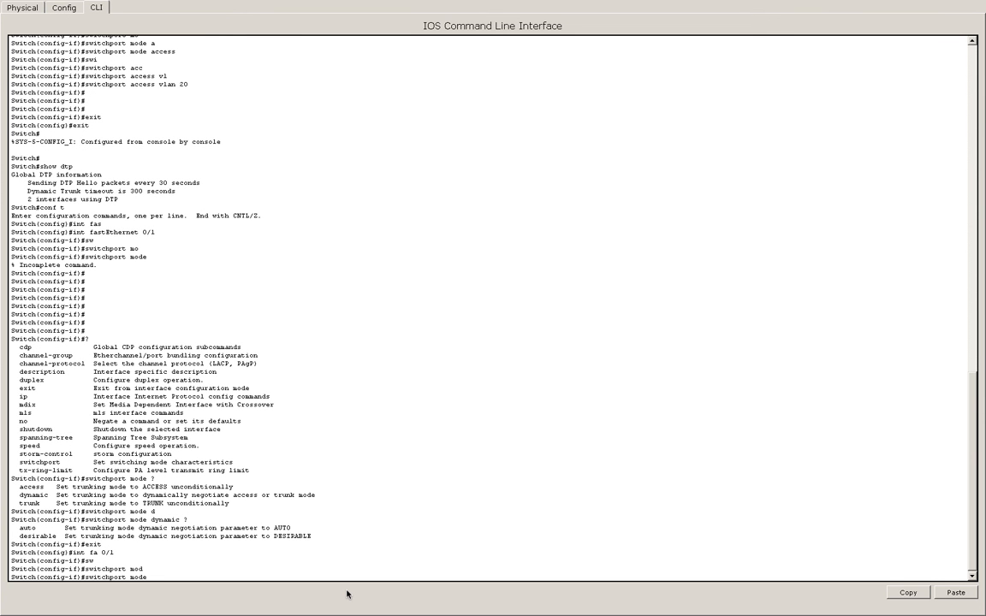
text(d)
text(y)
key(Tab)
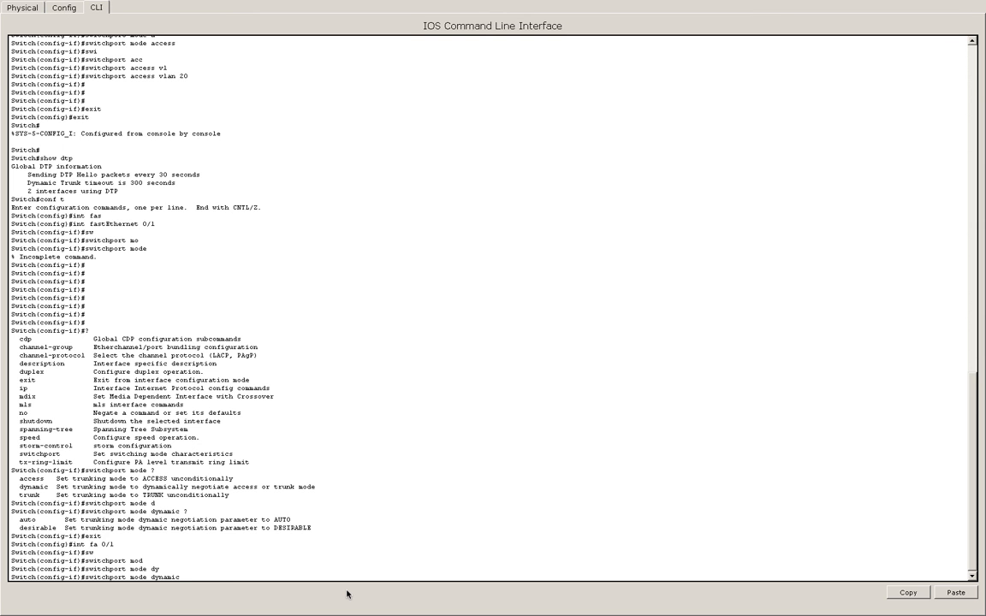
text(de)
key(Tab)
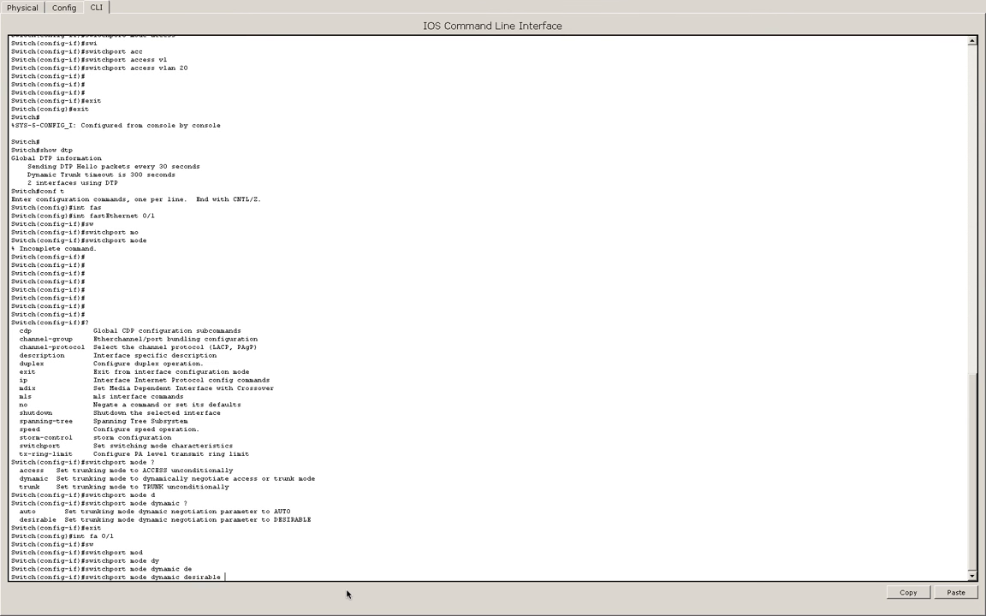
key(Return)
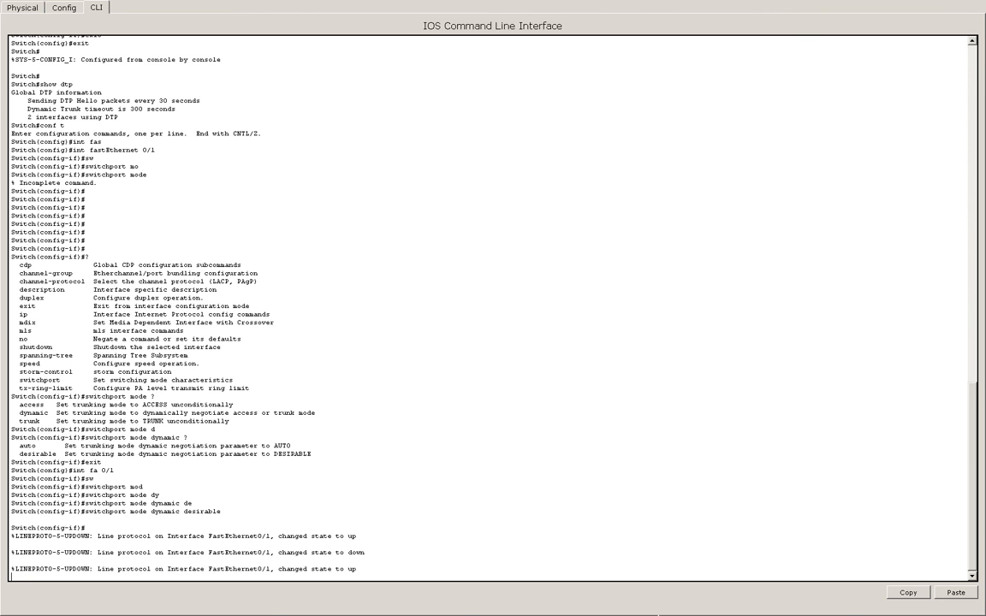
Step: Examine the link between Switch7 and Switch8 in the topology against the port mode tables of the DTP article in Firefox
click(700, 590)
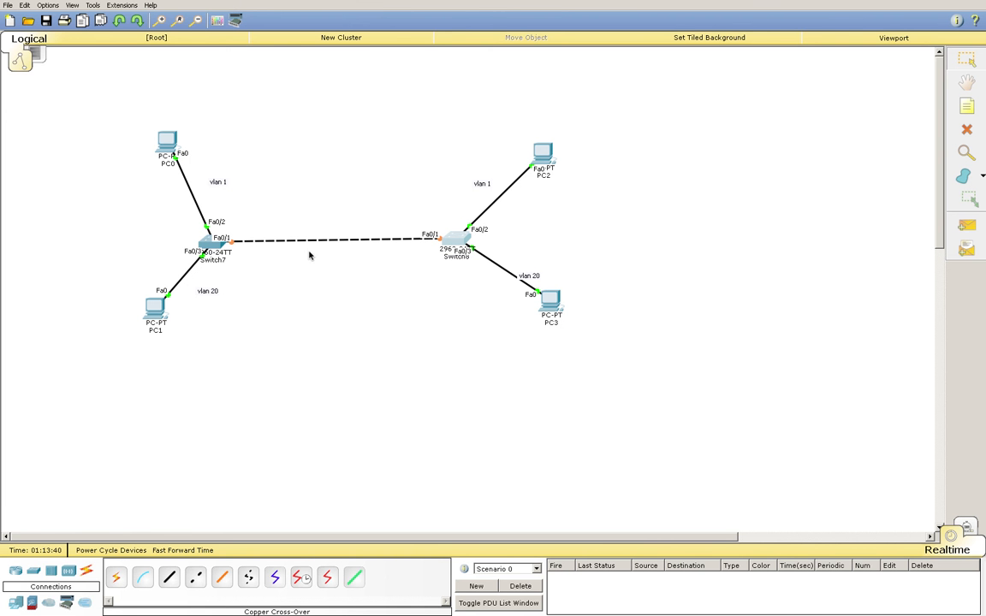
mouse_move(477, 611)
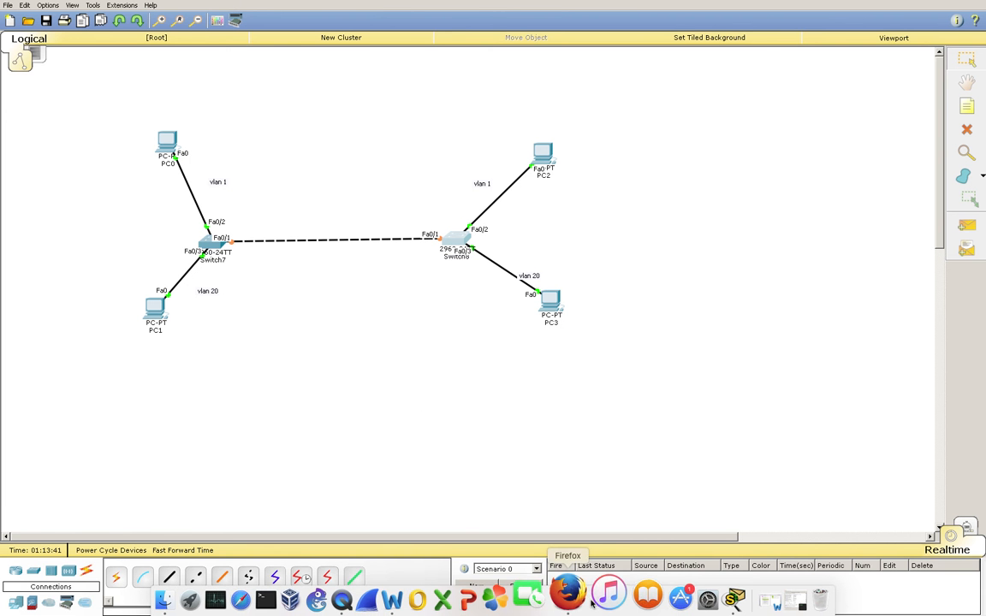
click(572, 594)
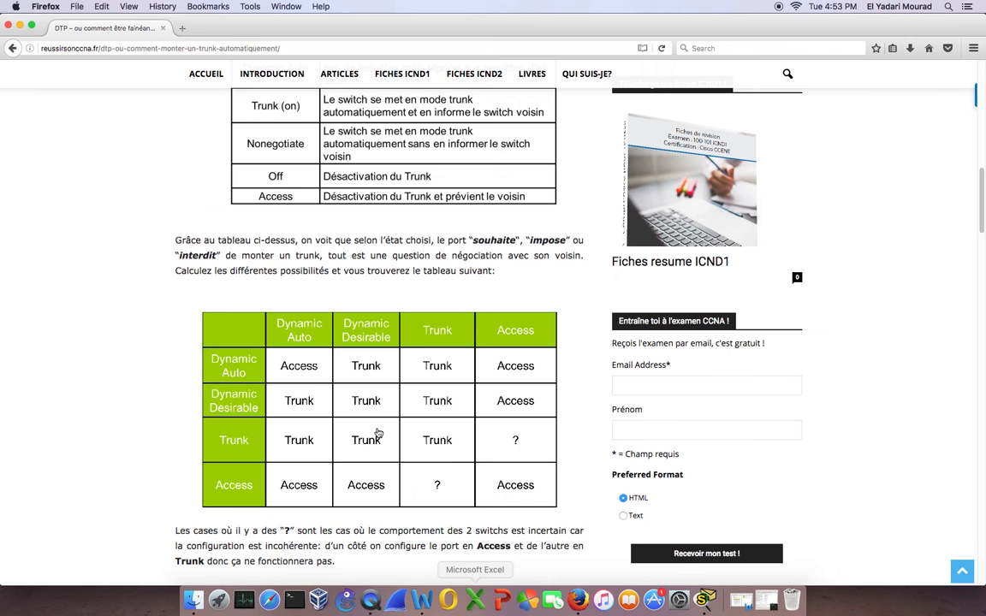
scroll(370, 394, up, 3)
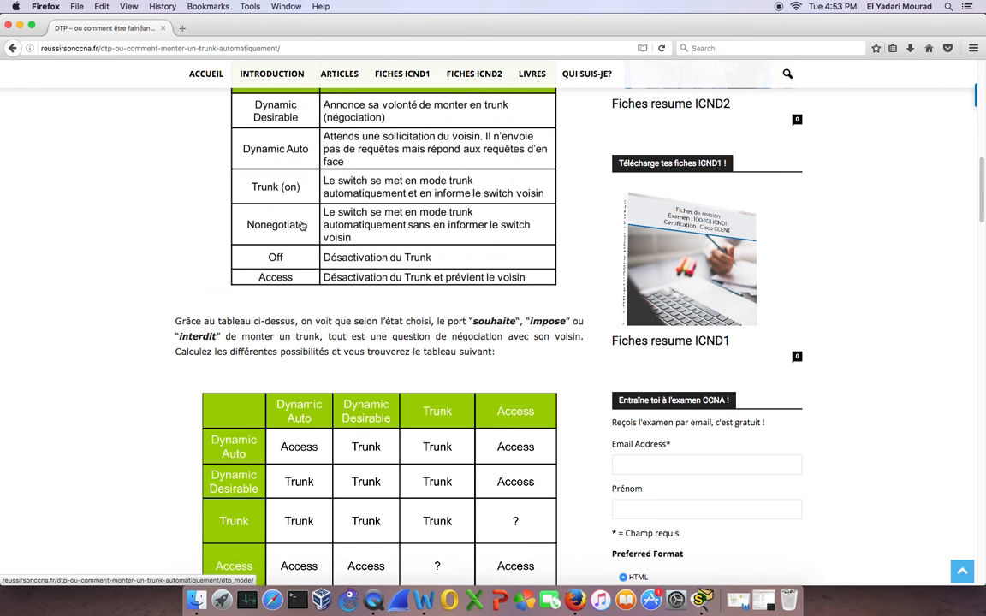
click(703, 603)
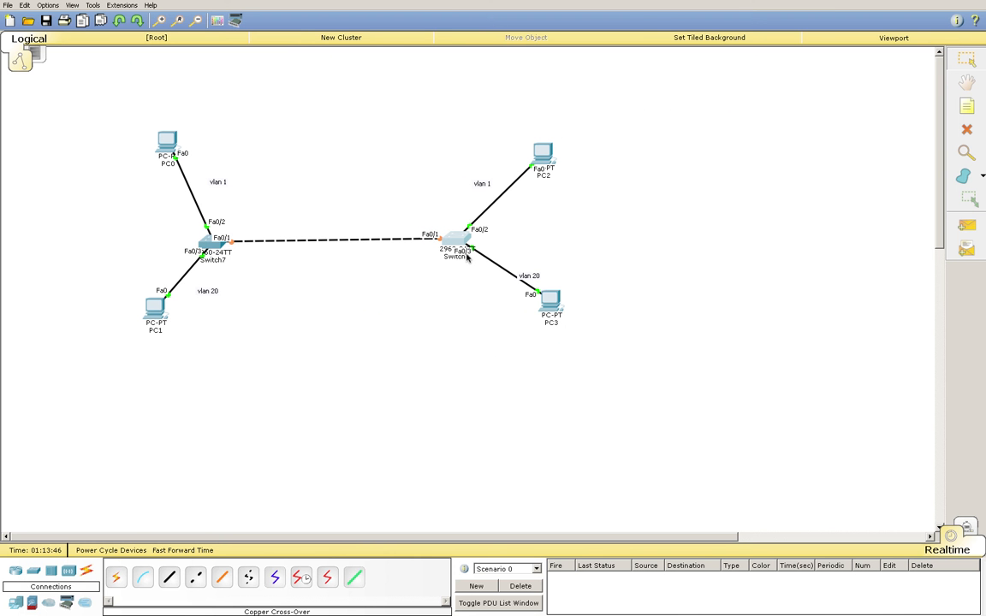
mouse_move(466, 258)
mouse_move(230, 249)
mouse_move(439, 248)
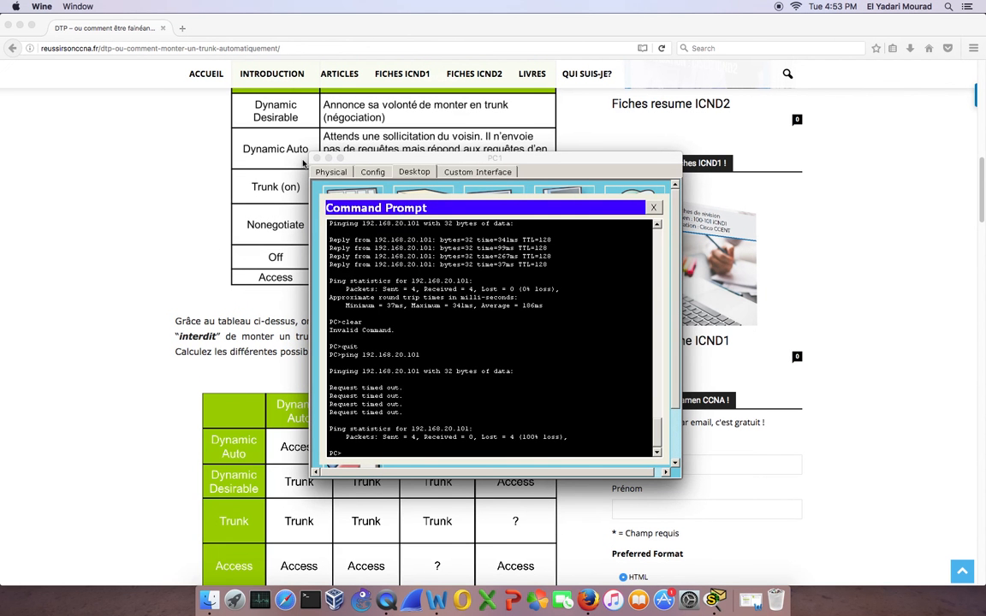
Step: Close PC1's command prompt window and return Switch7 from interface configuration to privileged EXEC mode with end
click(654, 208)
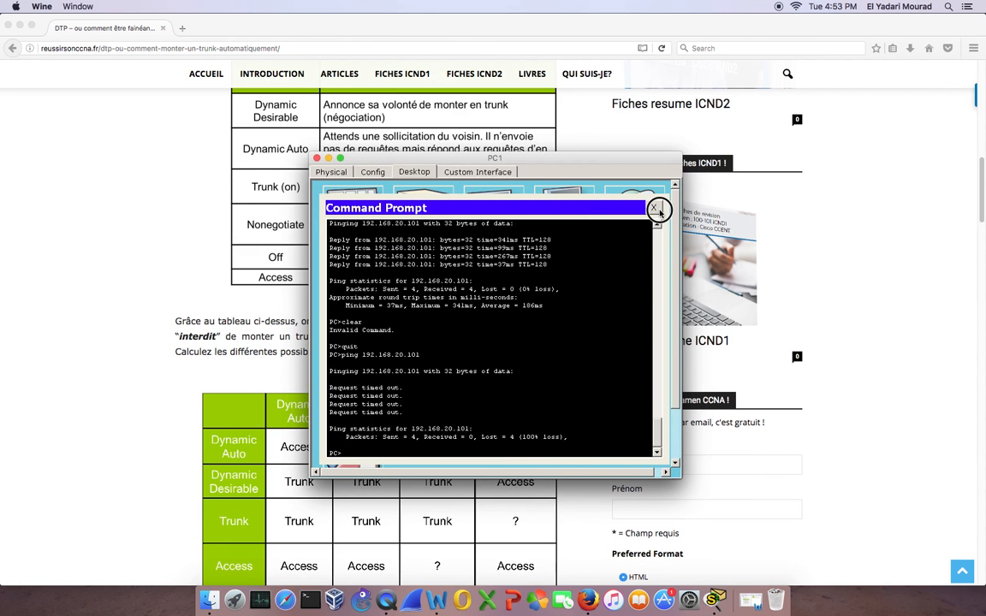
click(316, 159)
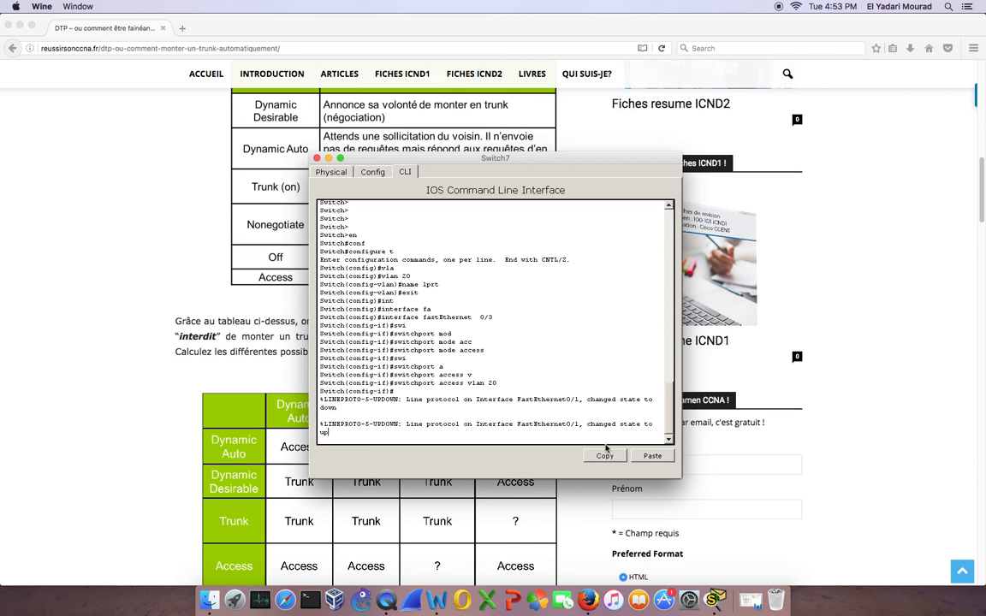
key(Return)
key(Return)
key(Return)
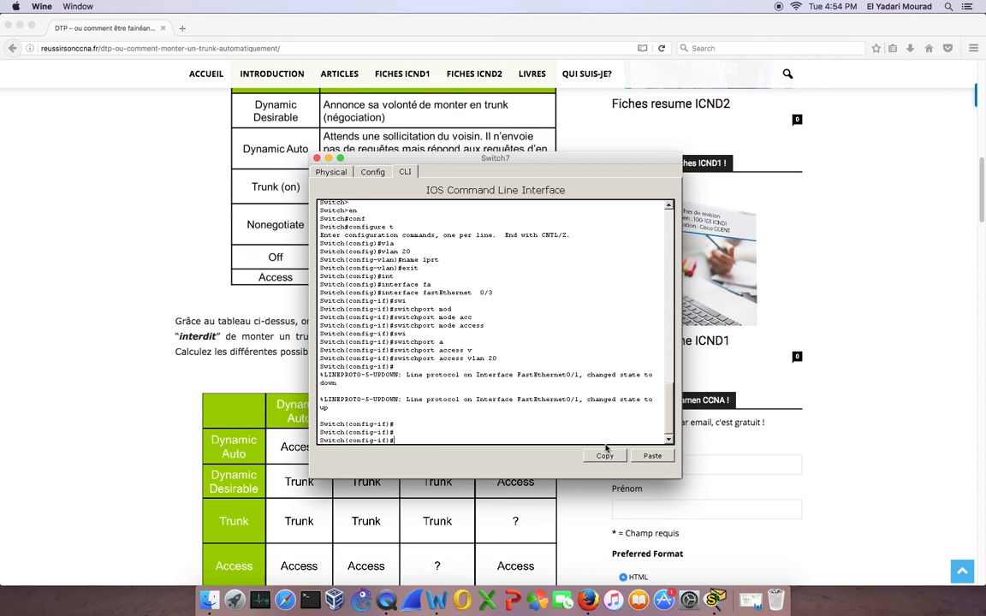
text(end)
key(Return)
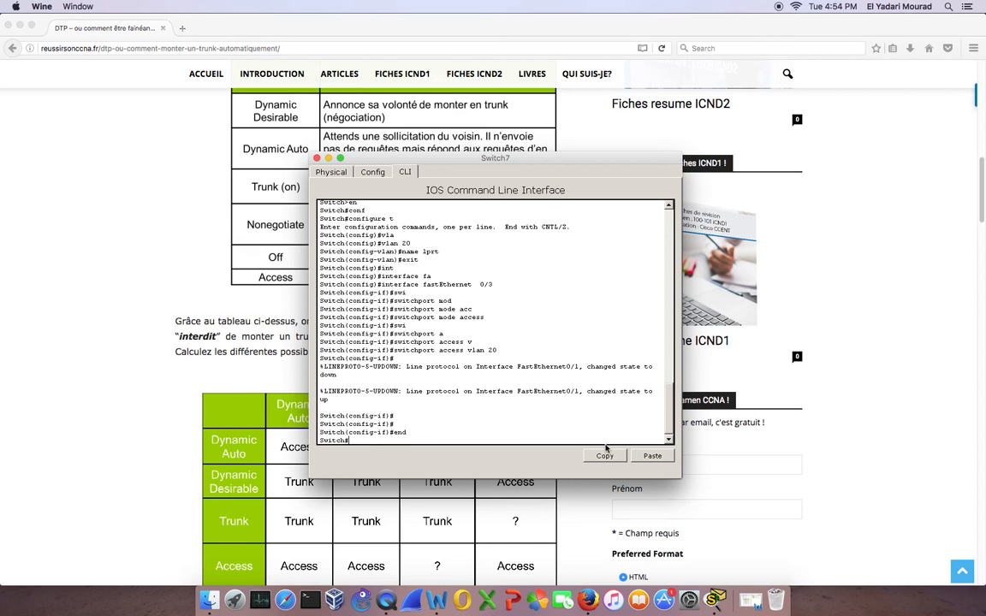
text(sho)
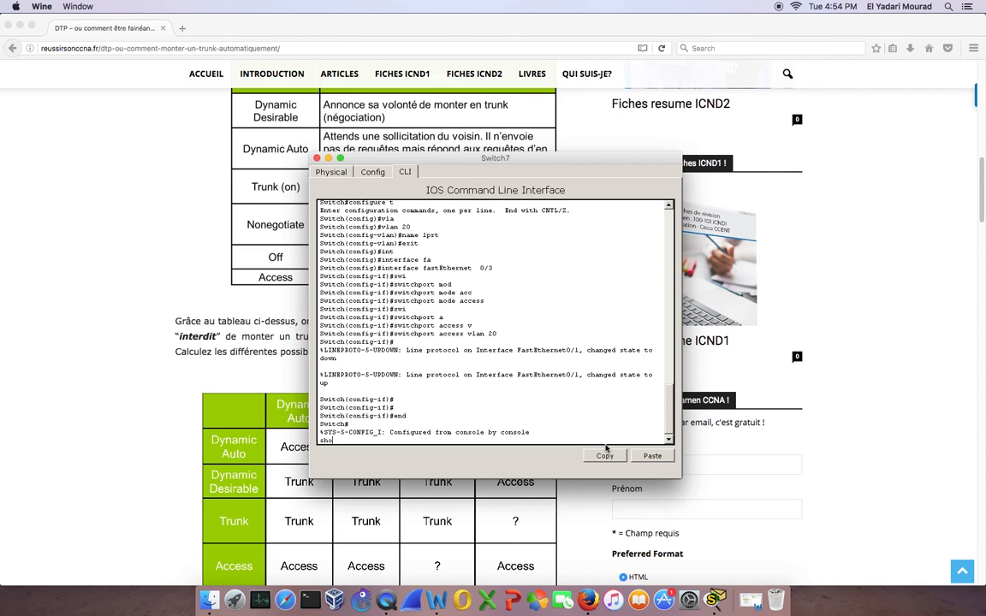
text(w inte)
click(716, 604)
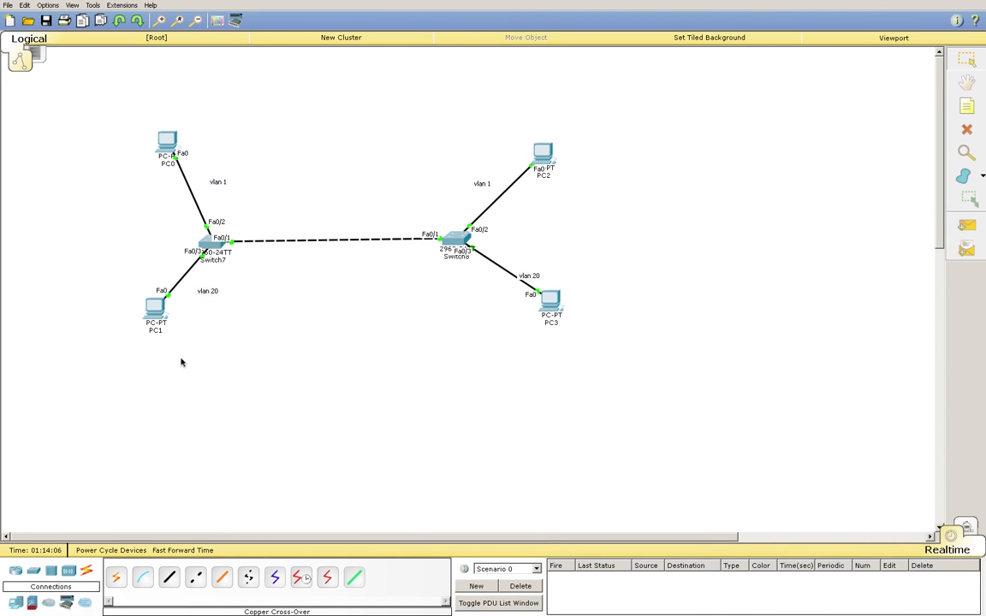
Step: Bring up Switch8's command line and leave configuration mode with end
click(716, 604)
key(Return)
key(Return)
key(Return)
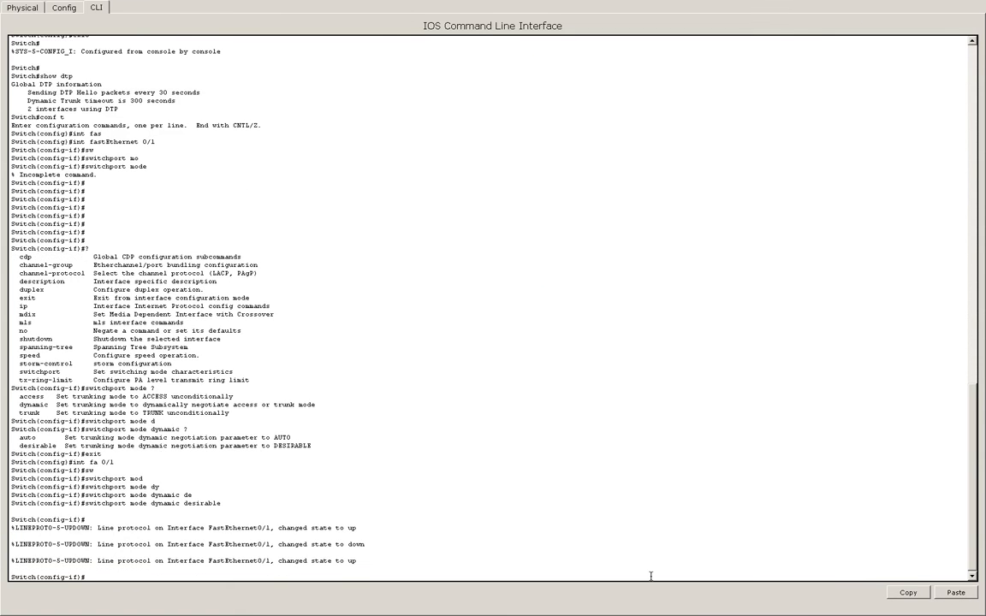
text(end)
key(Return)
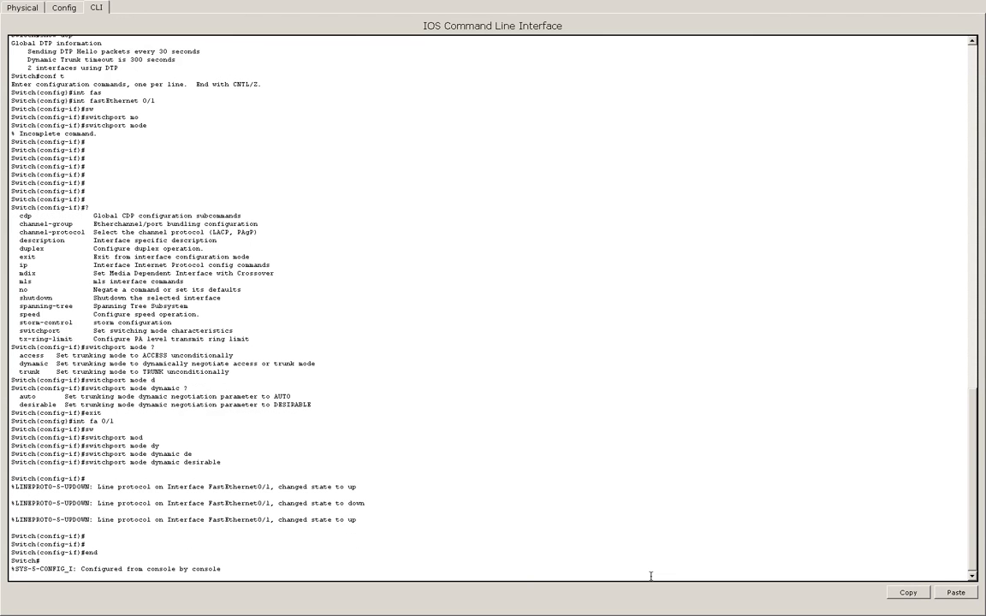
key(Return)
Step: Run show interfaces fastEthernet 0/1 on Switch8 and page through the output to its end
text(s)
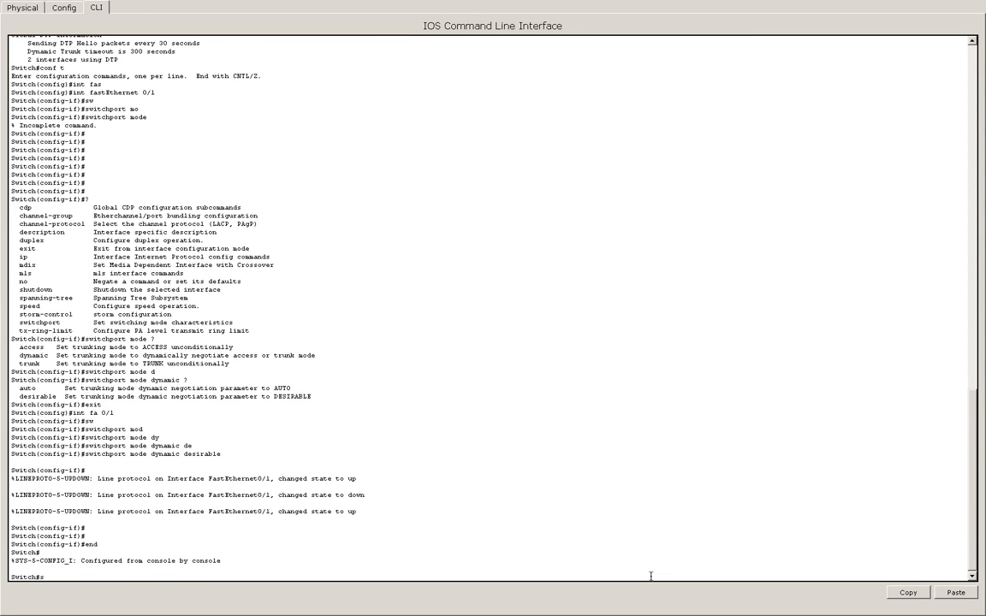
text(how int)
key(Tab)
text(fa)
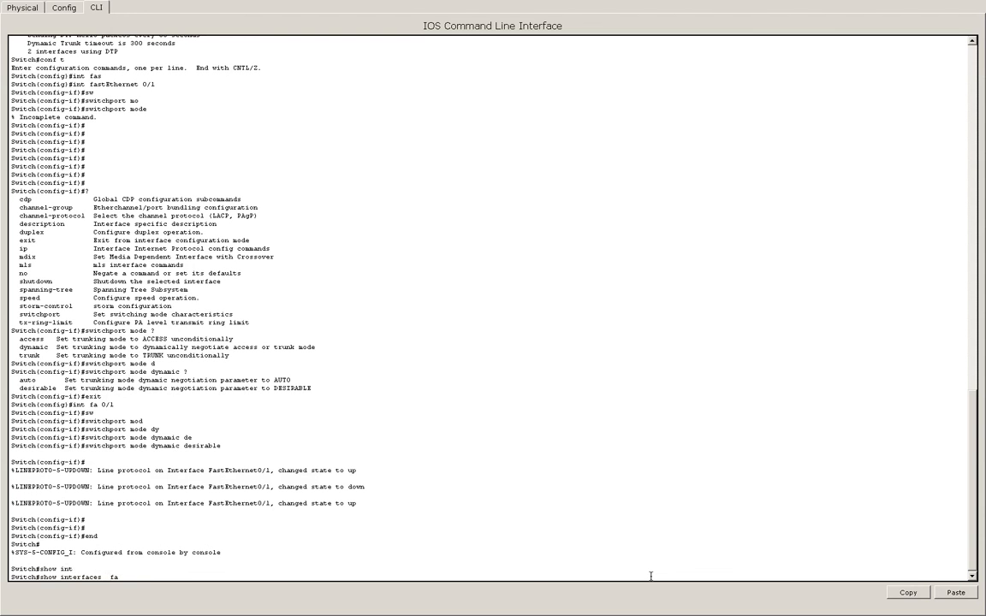
key(Tab)
text(0/1)
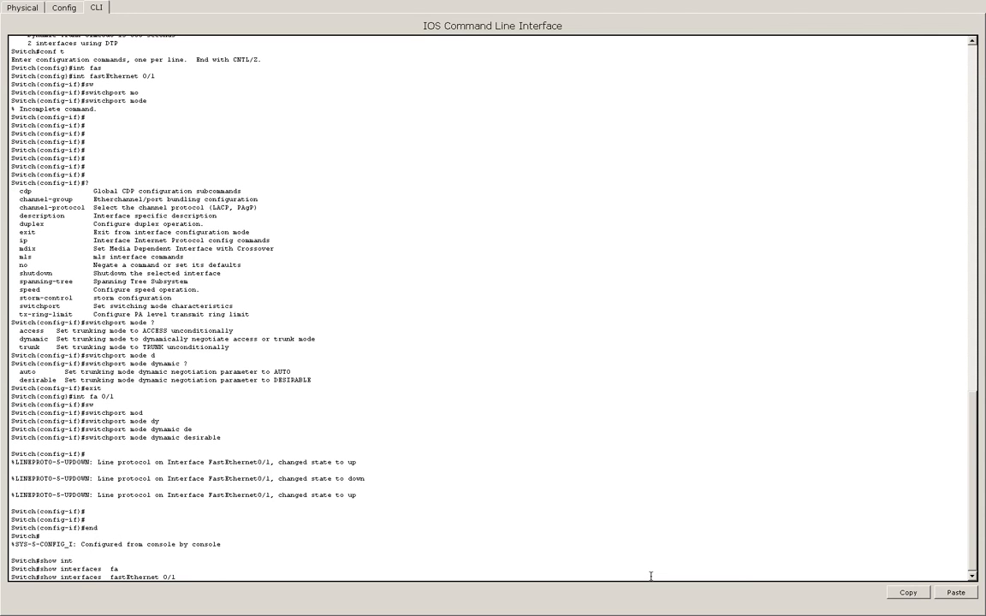
key(Return)
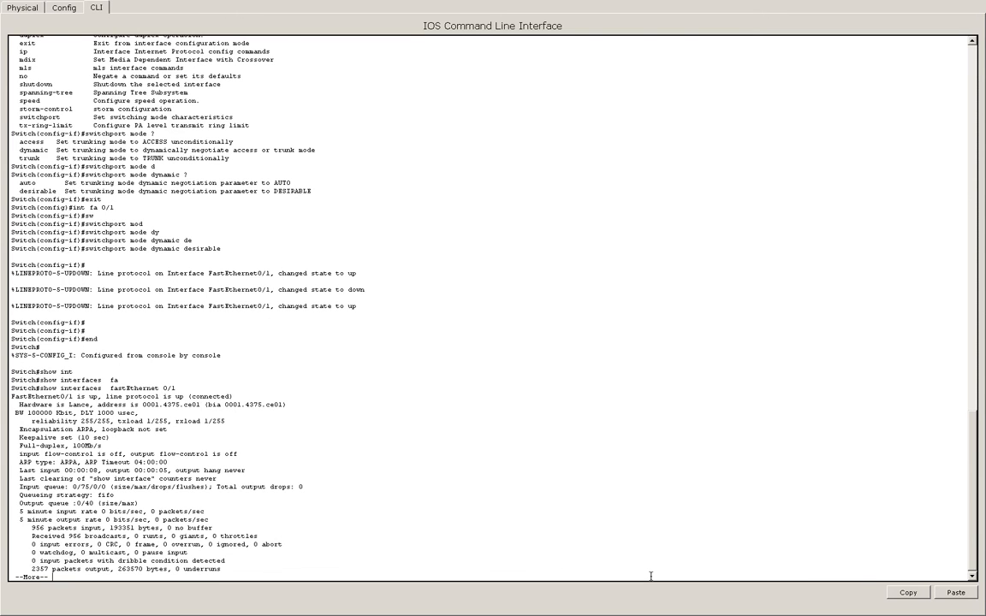
key(Return)
key(Return)
key(Return)
key(Return)
key(Return)
key(Return)
key(Return)
key(Return)
key(Return)
key(Return)
key(Return)
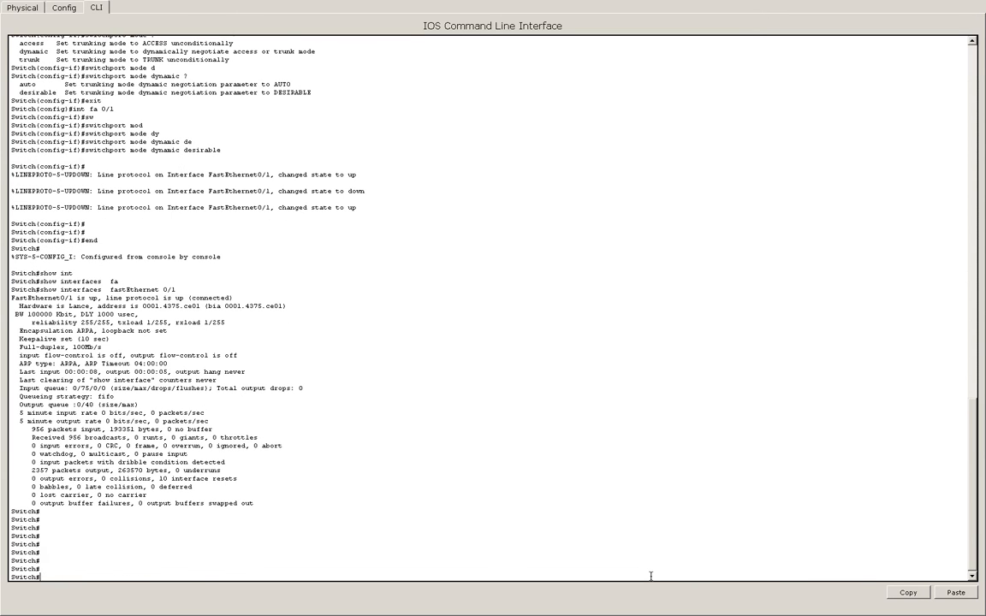
Step: Run show interfaces fastEthernet 0/1 switchport on Switch8 and examine the port's administrative mode
key(Up)
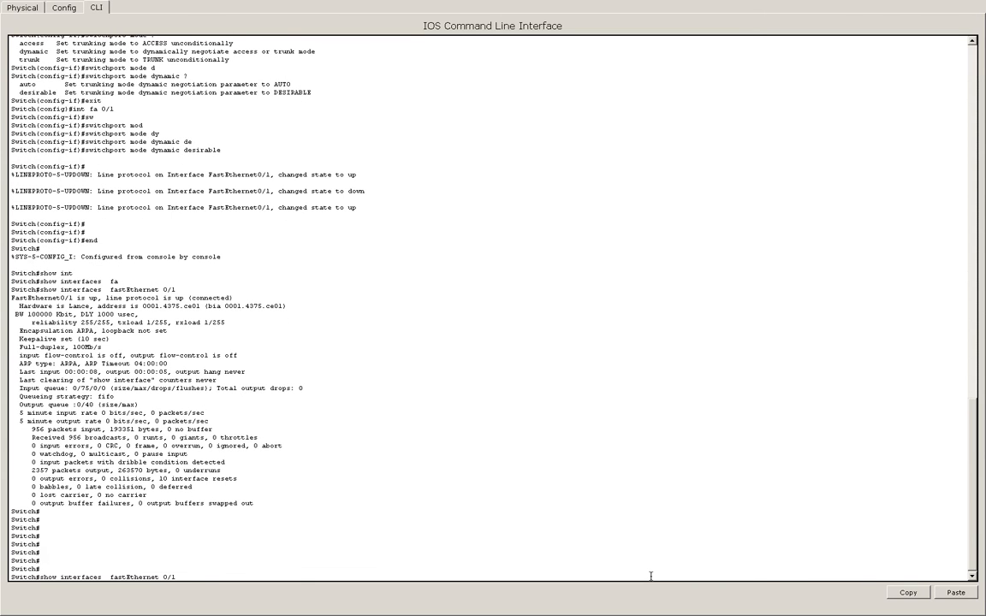
text(sw)
key(Tab)
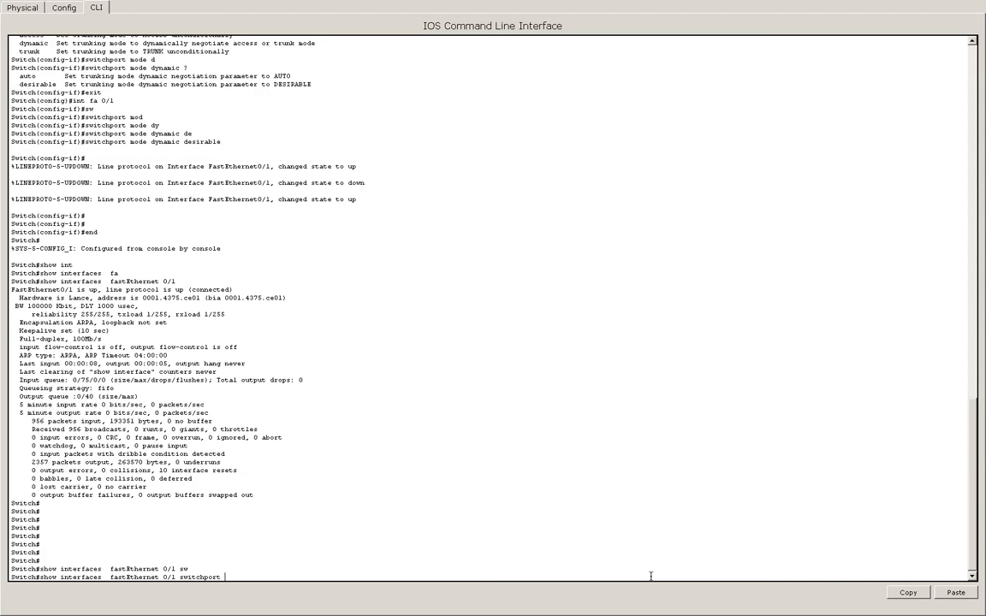
key(Return)
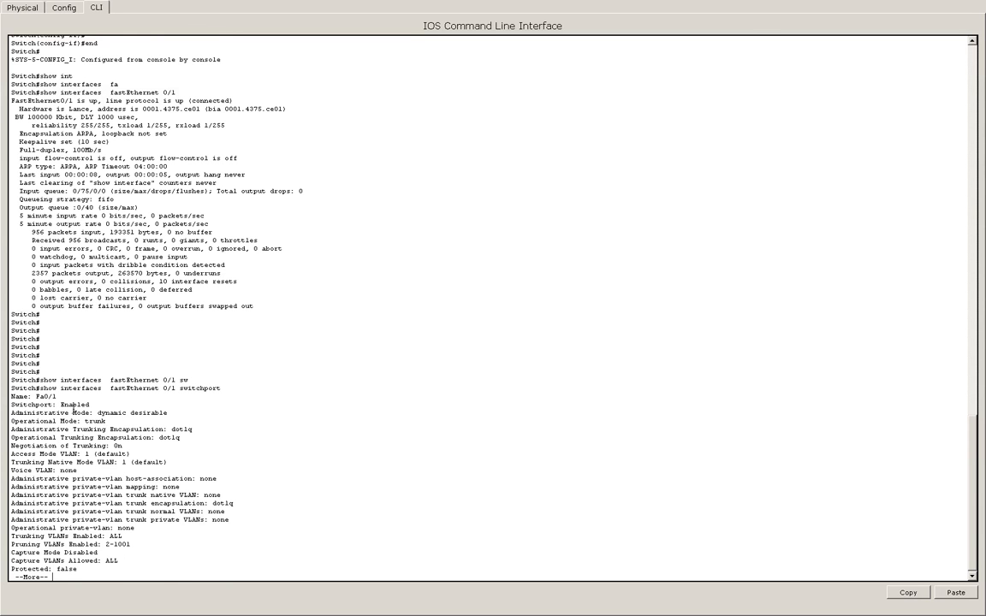
drag(97, 413, 177, 413)
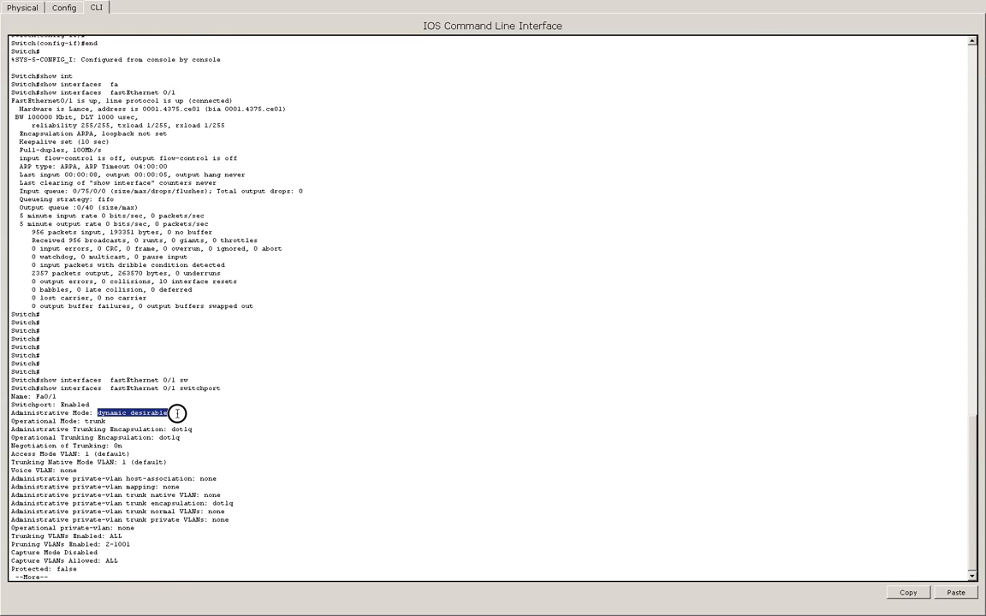
Step: Examine the operational mode of Switch8's FastEthernet 0/1 and page through the switchport output to its end
drag(84, 423, 135, 423)
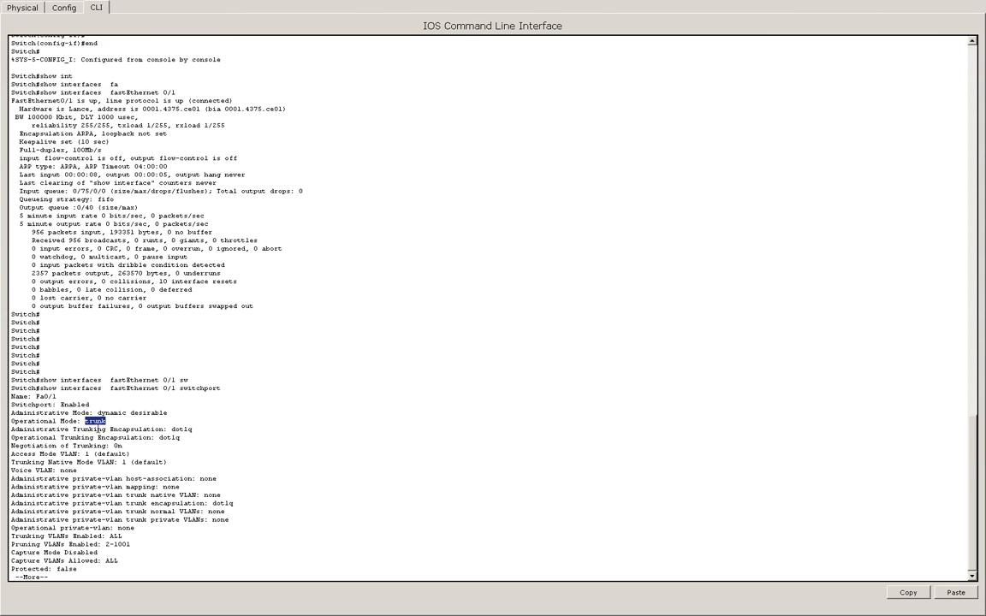
key(space)
key(Return)
key(Return)
key(Return)
key(Return)
key(Return)
key(Return)
key(Return)
key(Return)
key(Return)
key(Return)
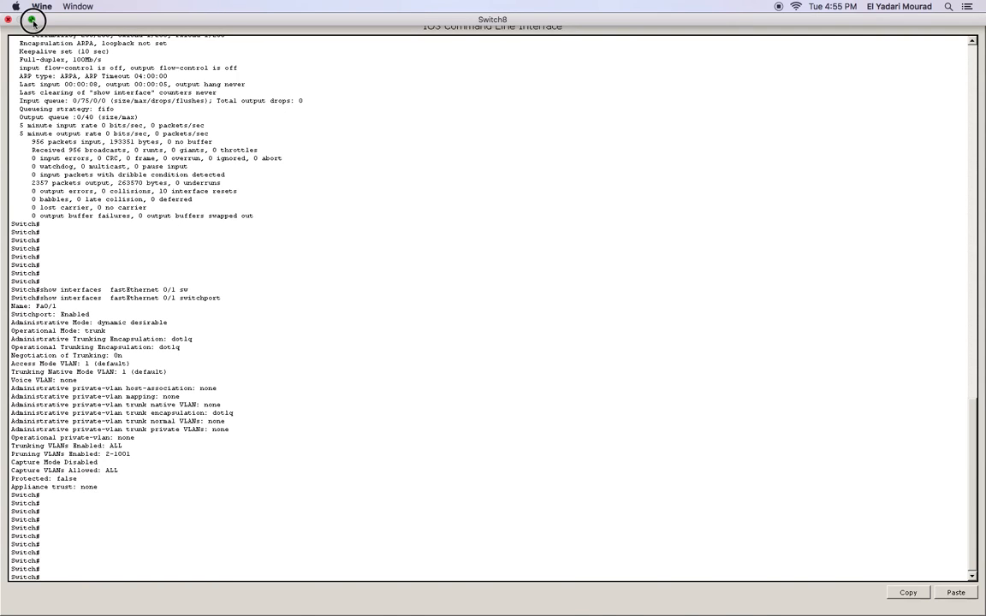
Step: Return to the Packet Tracer topology, open PC1's command prompt and repeat the ping to 192.168.20.101
click(31, 19)
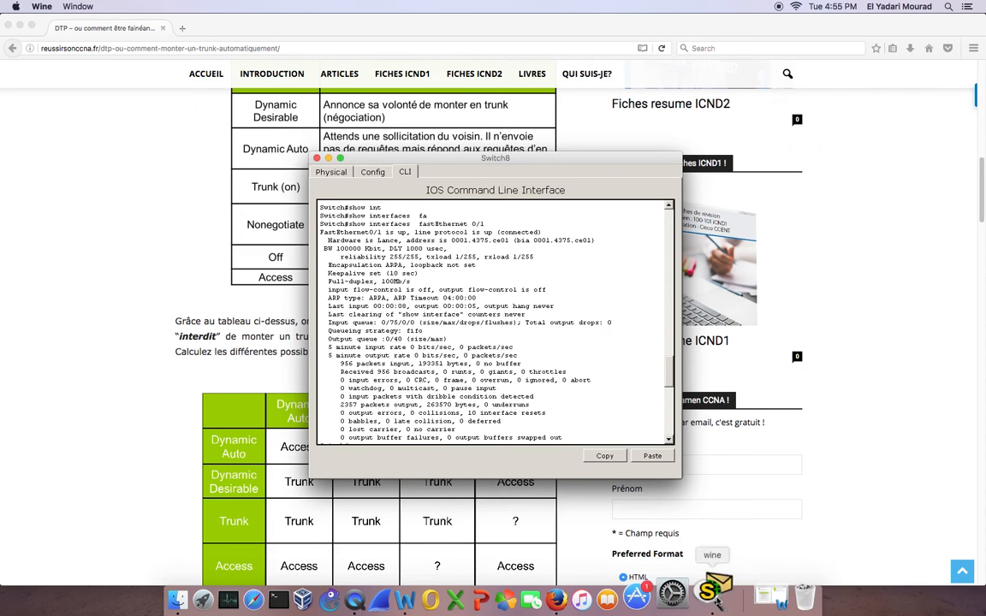
click(746, 596)
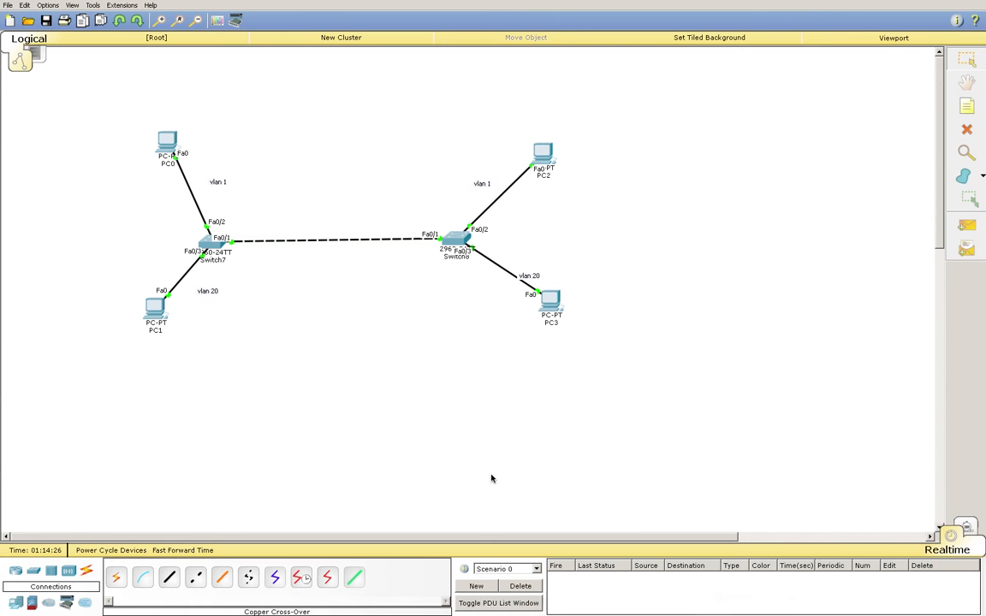
click(158, 318)
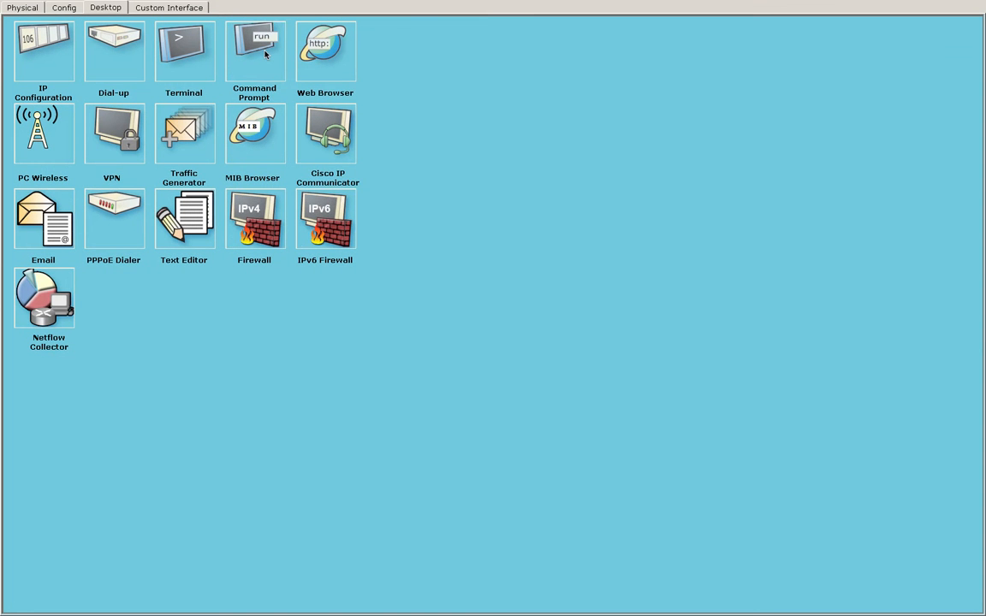
click(258, 50)
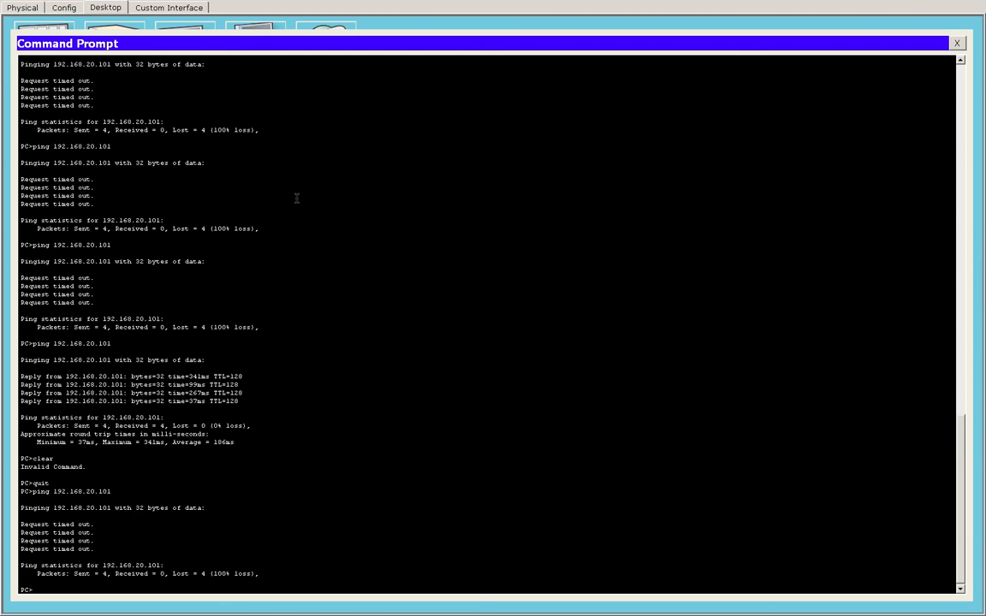
key(Up)
key(Return)
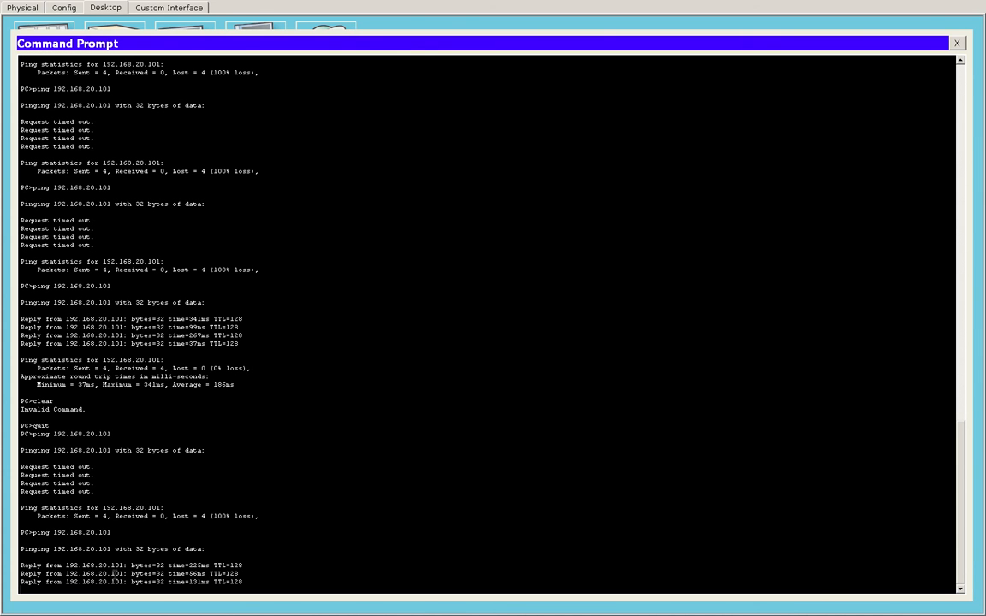
Step: Switch to the DTP article in Firefox and review its DTP mode table and the mode combination table
mouse_move(384, 613)
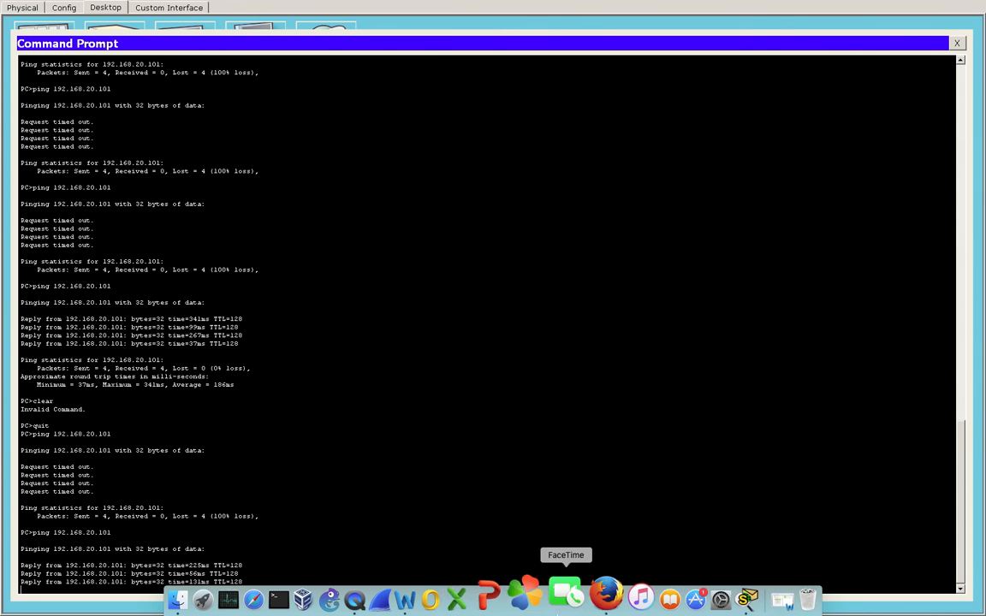
click(589, 606)
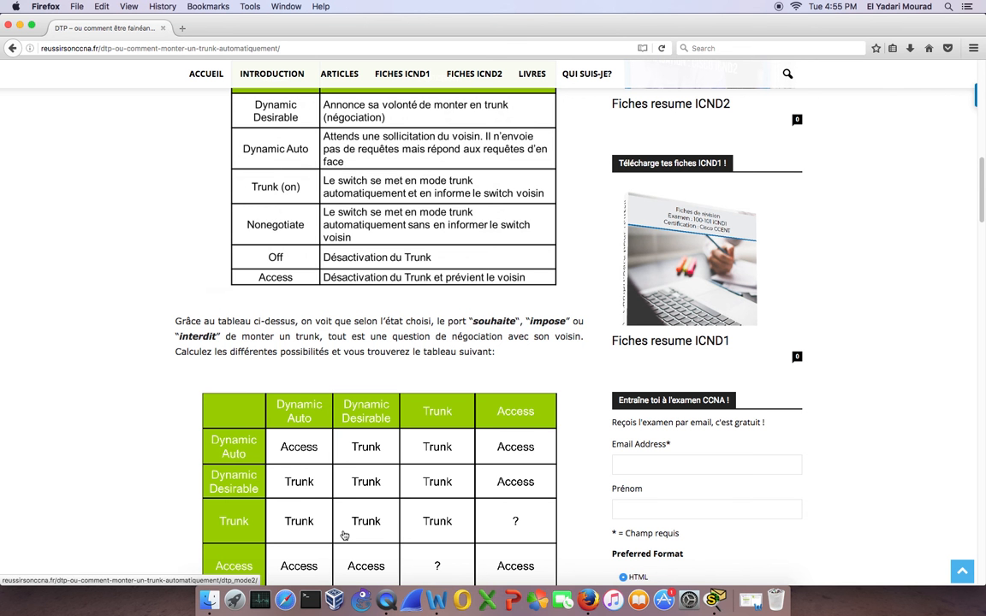
scroll(343, 534, up, 2)
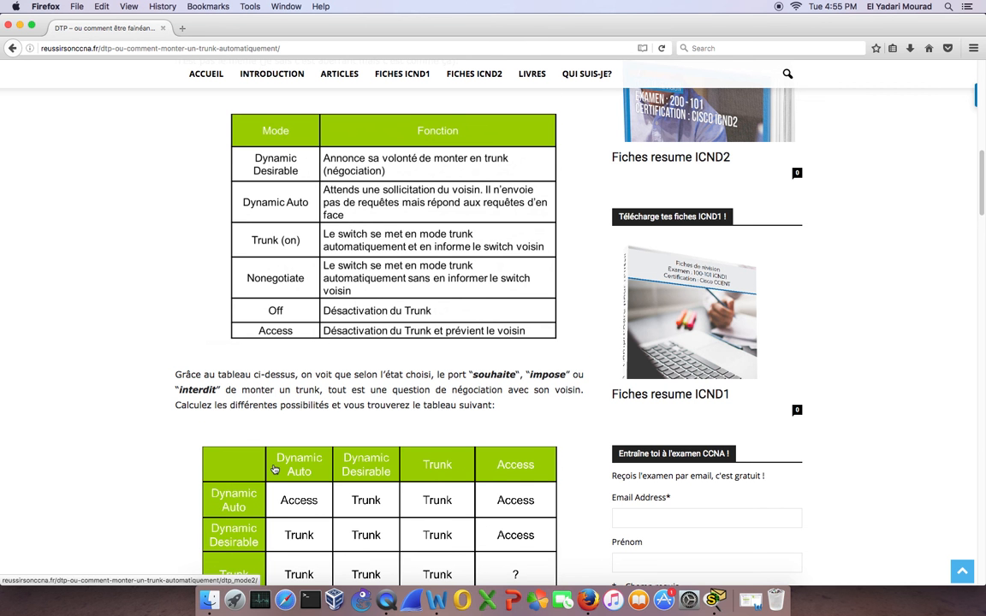
scroll(274, 471, down, 5)
scroll(274, 469, down, 17)
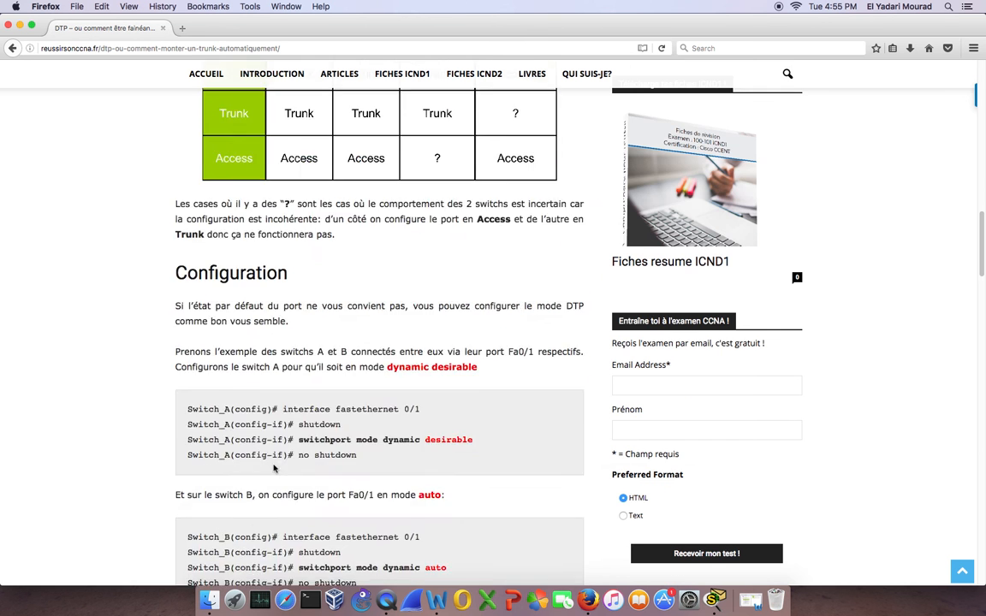
Step: Read the article's Important section on disabling DTP, examine the mode trunk and nonegociate commands, and return to the Explication section
scroll(274, 468, down, 9)
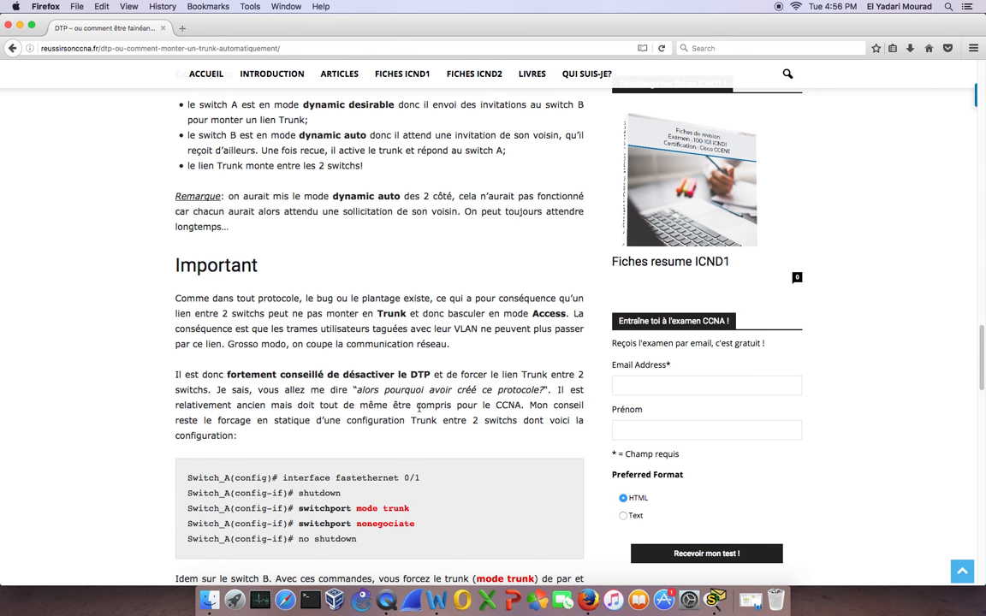
scroll(368, 434, down, 1)
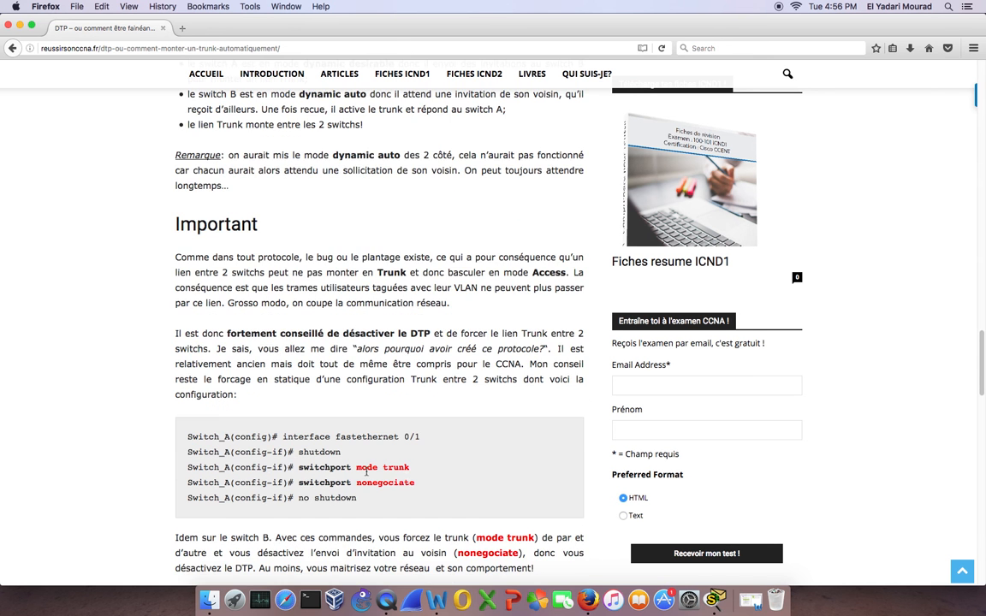
scroll(355, 472, down, 1)
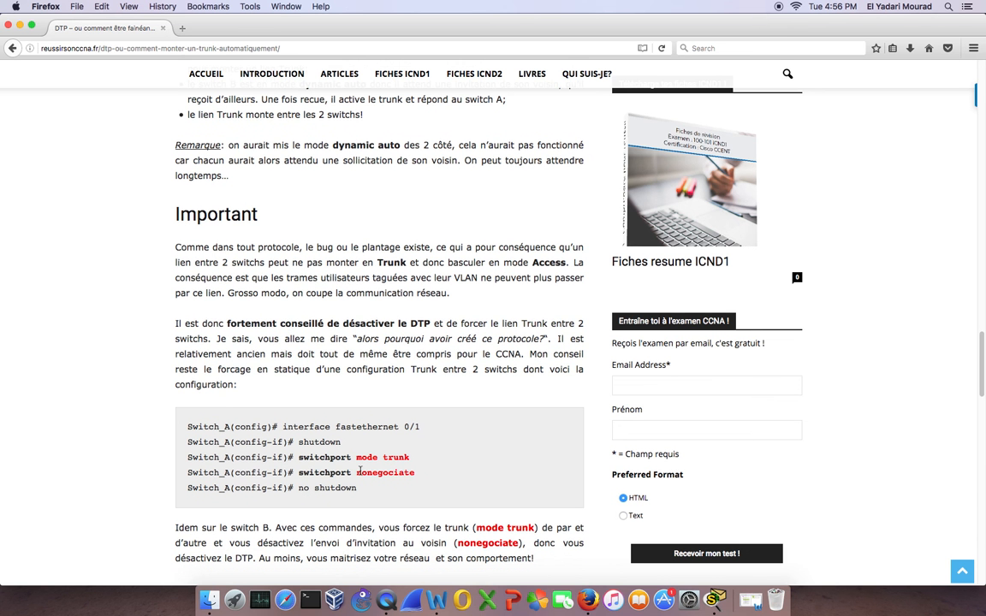
double_click(404, 472)
scroll(376, 471, down, 1)
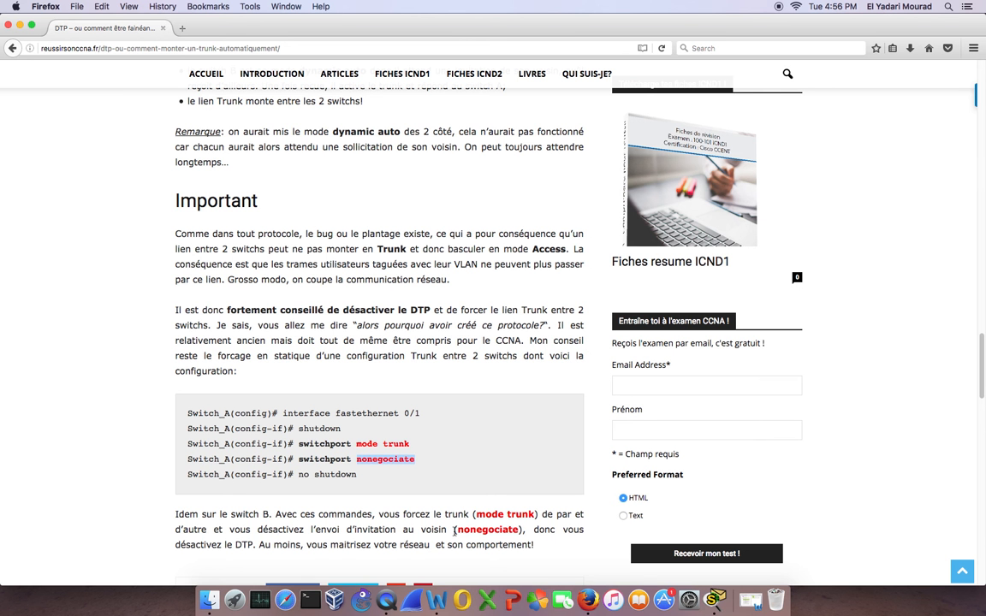
drag(454, 531, 518, 531)
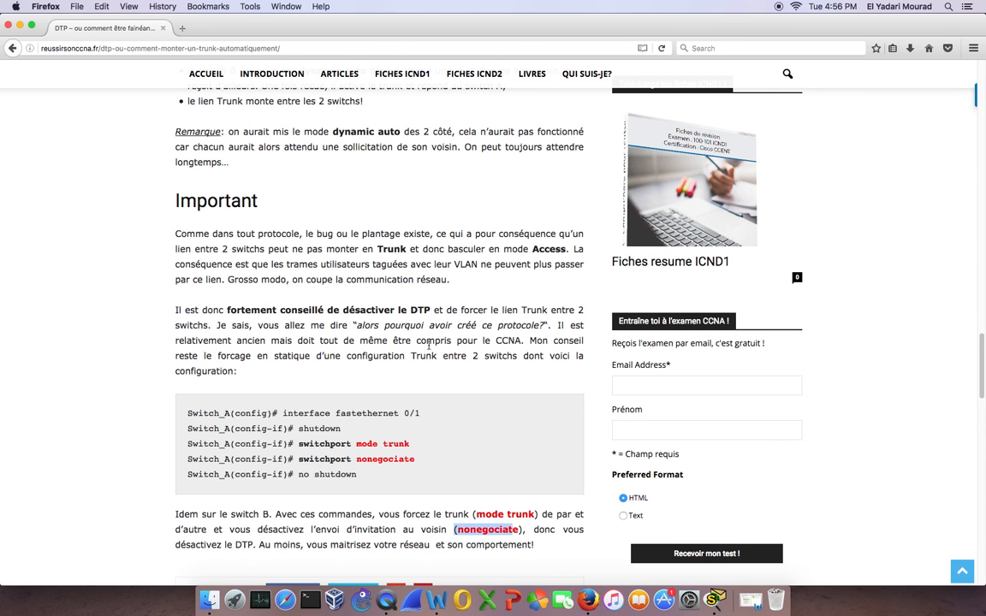
scroll(376, 325, up, 1)
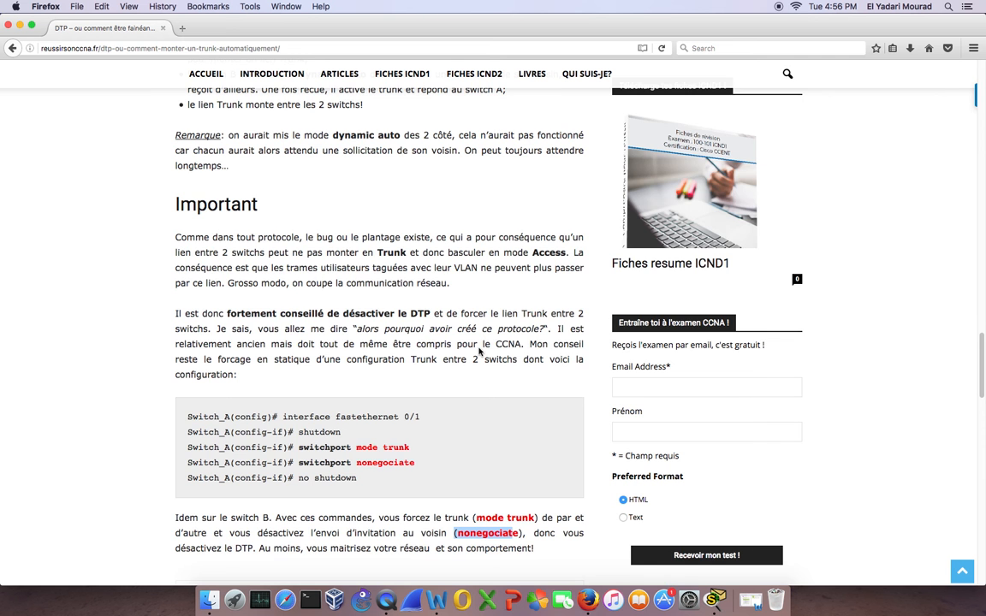
scroll(482, 346, up, 5)
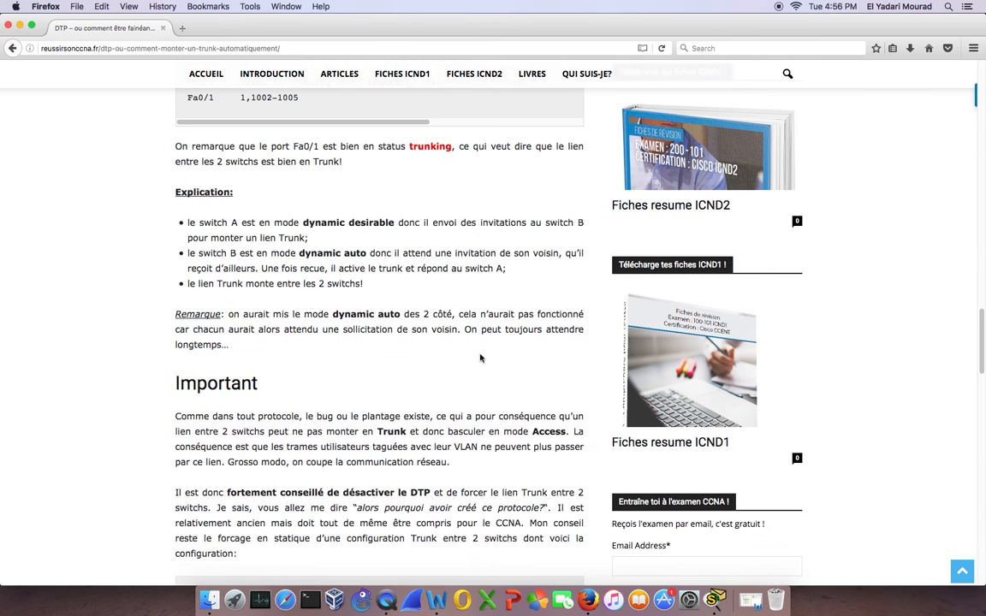
scroll(462, 356, up, 3)
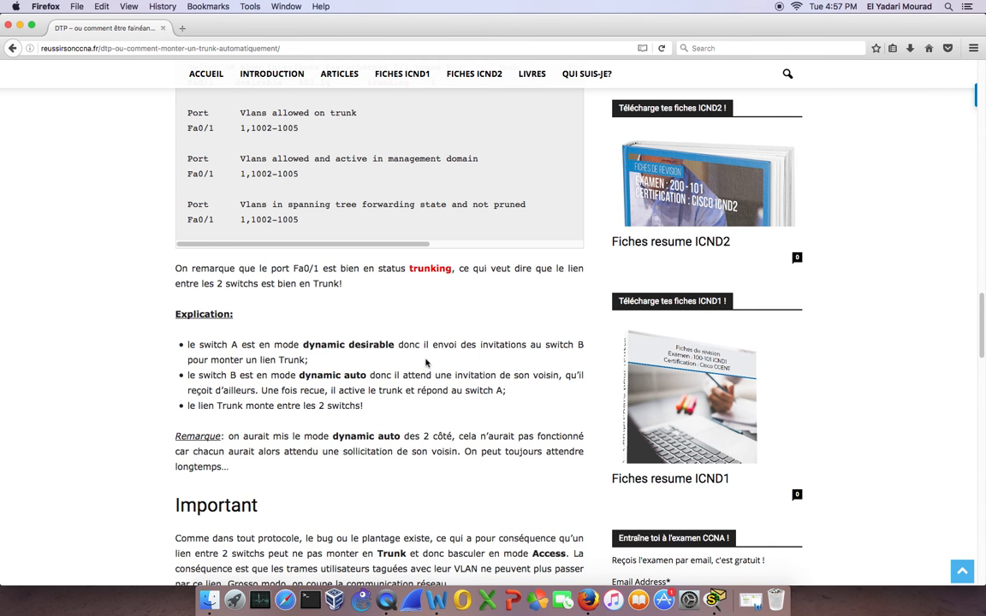